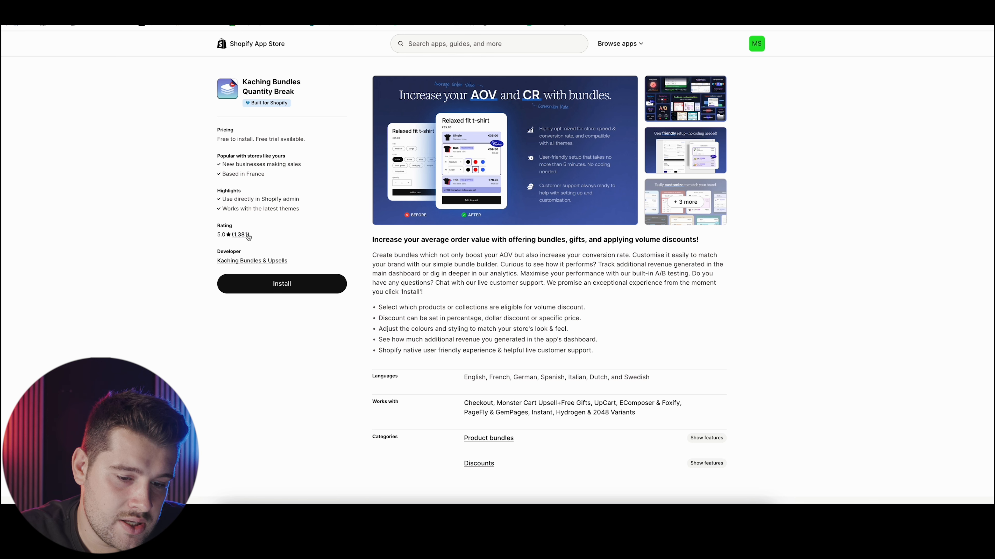
# Install the Kaching Bundles app and approve its Starter plan with the 14-day free trial, using PayPal as payment method
pyautogui.click(292, 280)
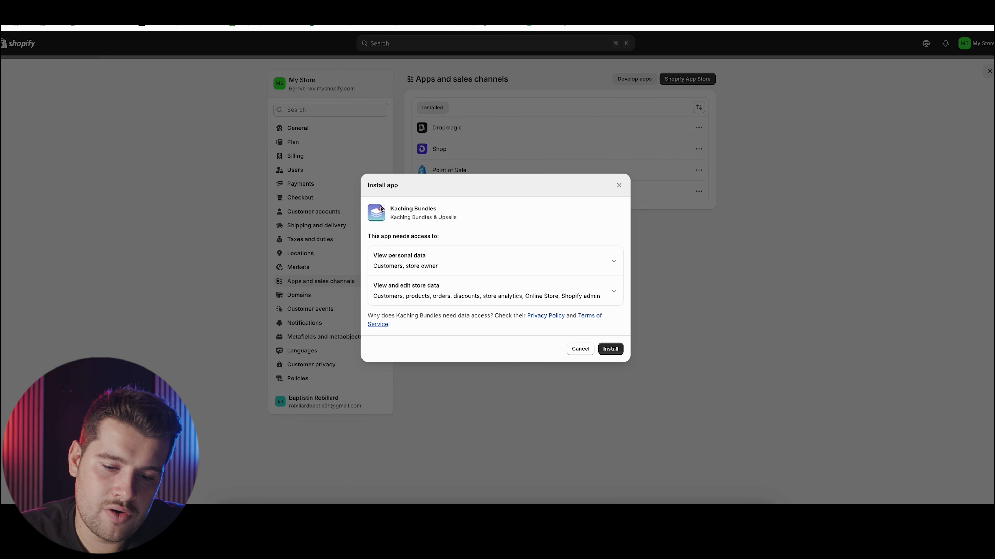
pyautogui.click(611, 350)
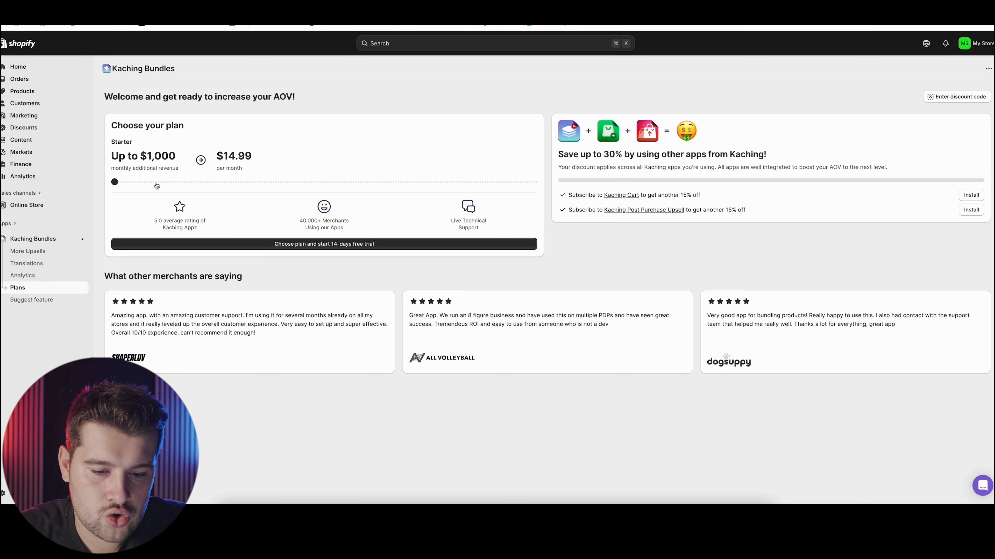
pyautogui.click(310, 243)
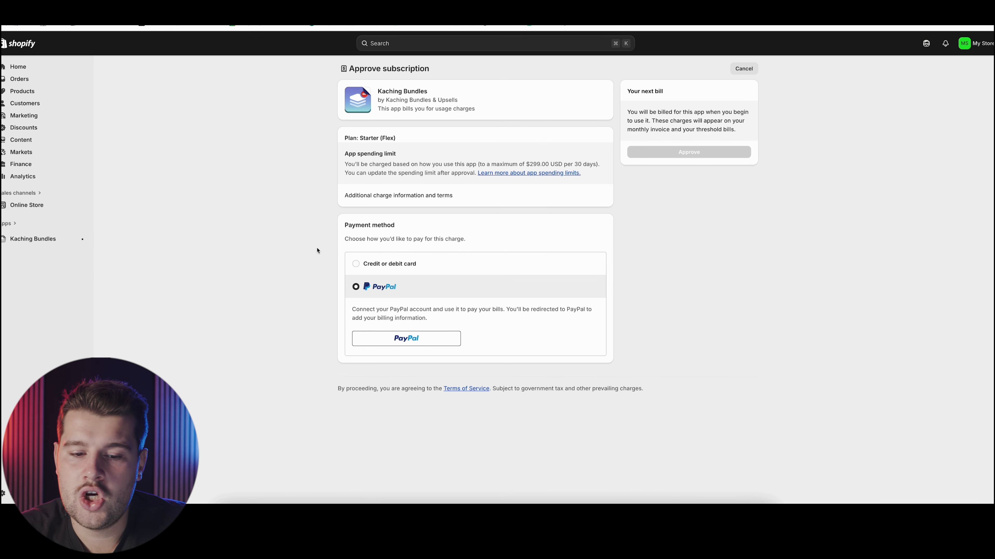
pyautogui.click(360, 263)
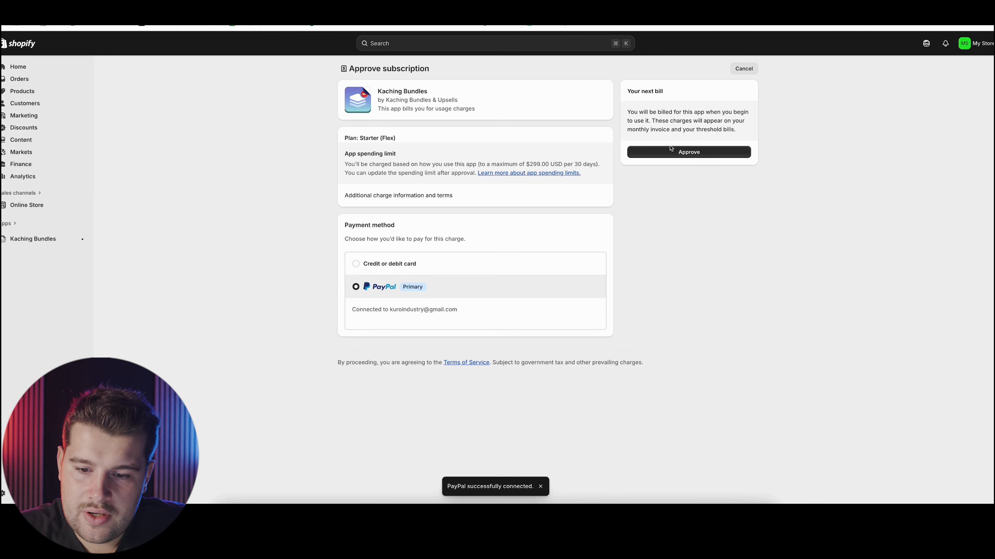
pyautogui.click(685, 153)
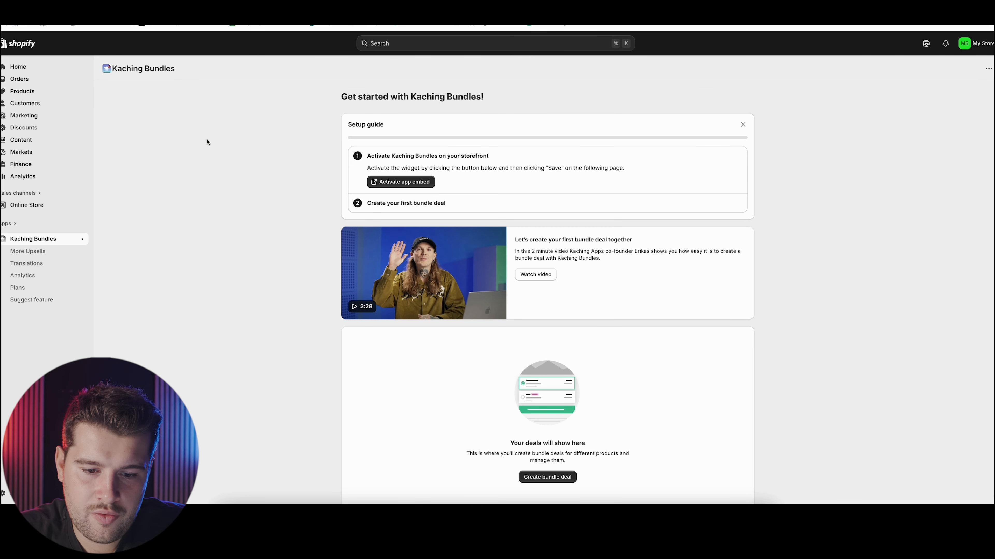
# Activate the Kaching Bundles app embed on the live Horizon theme, save it and leave the theme editor
pyautogui.click(392, 183)
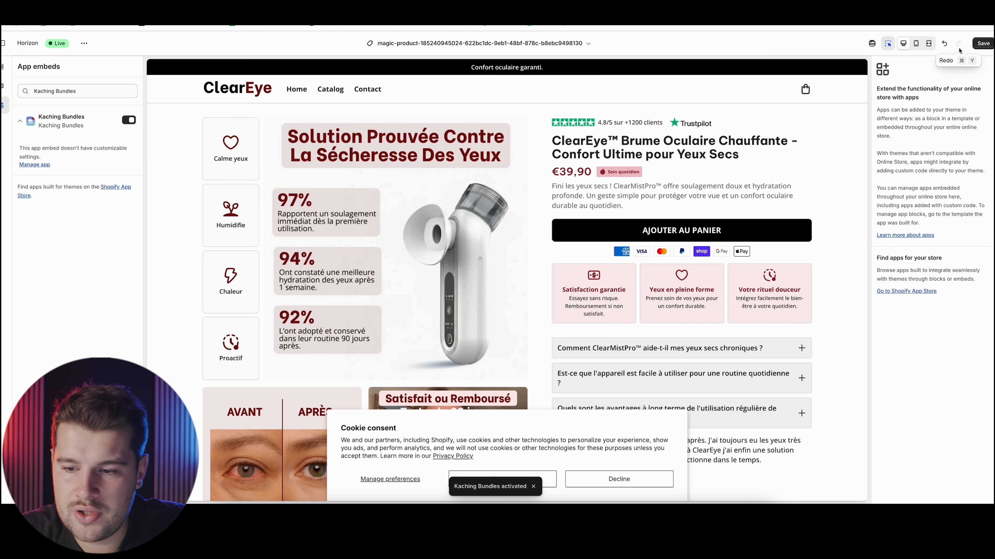
pyautogui.click(981, 44)
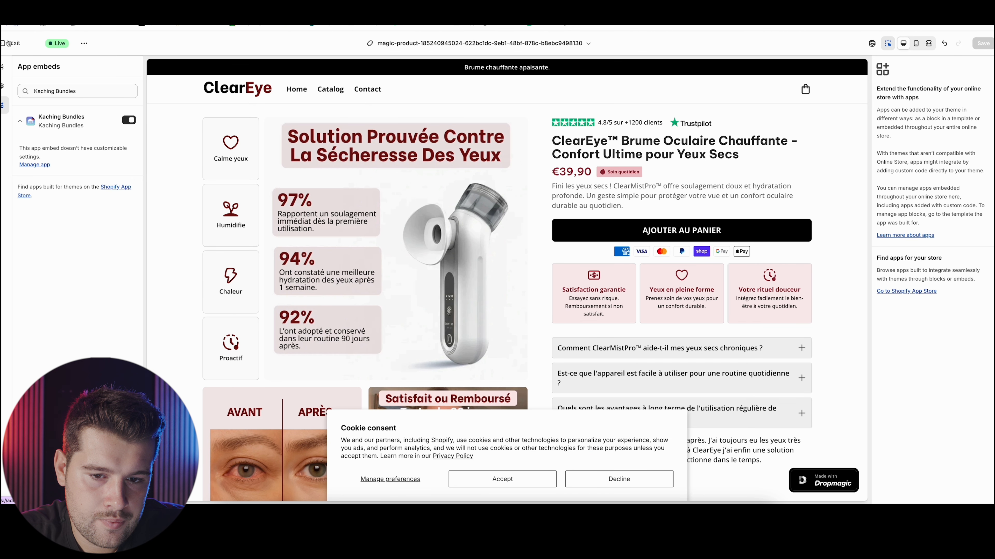
pyautogui.click(9, 43)
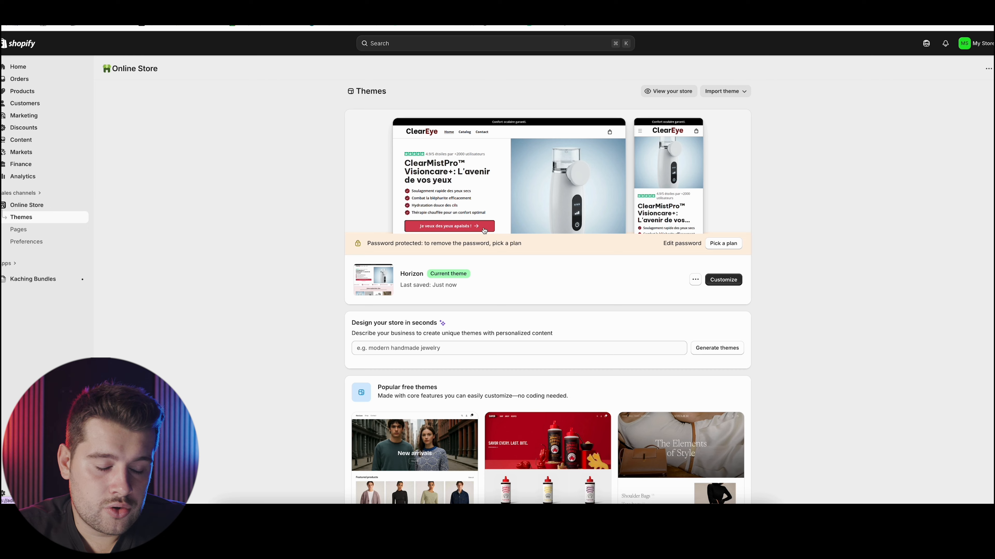
# Create a first bundle deal in Kaching Bundles using the quantity breaks for the same product discount type
pyautogui.click(38, 279)
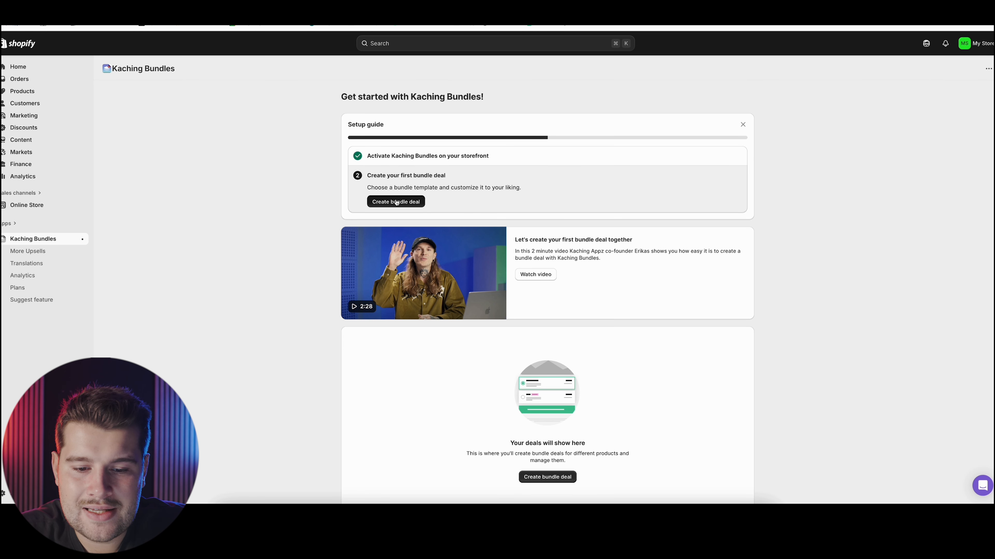
pyautogui.click(397, 202)
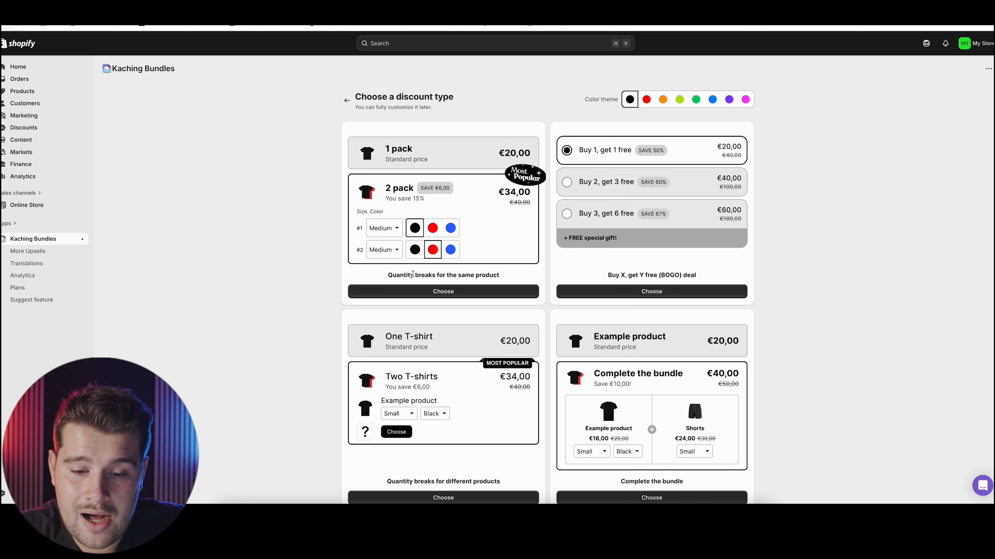
pyautogui.scroll(-1, 471, 294)
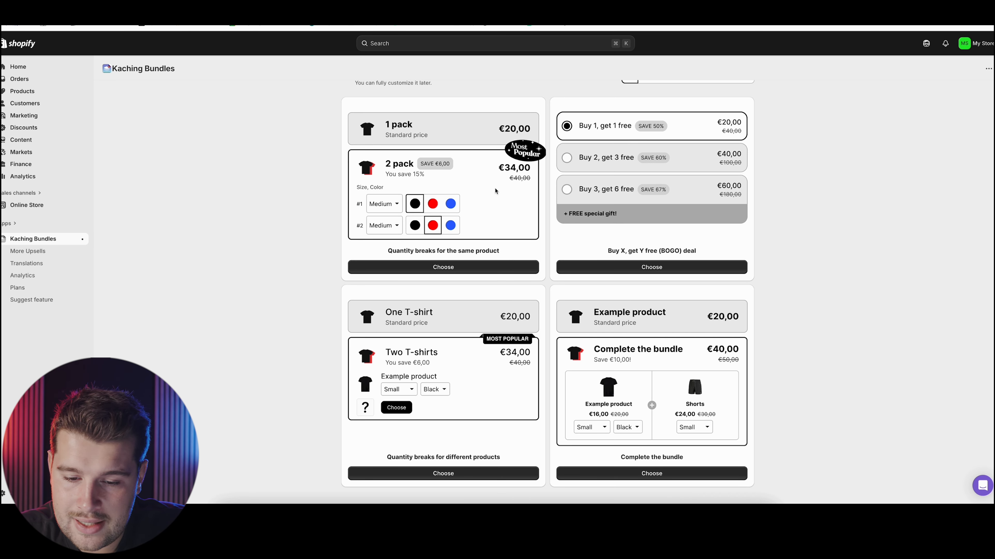
pyautogui.click(408, 267)
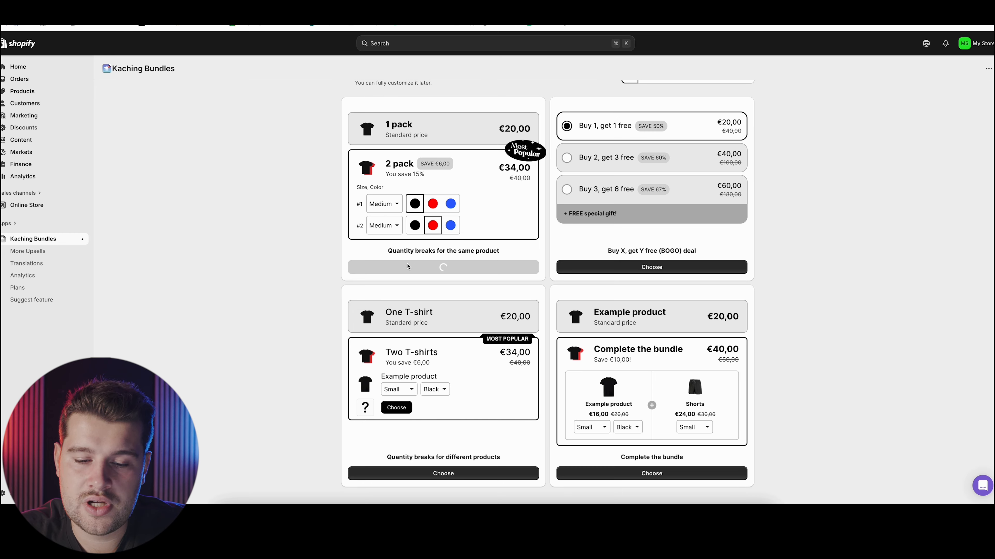
# Set the bundle deal's block title to "Offre du moment"
pyautogui.click(391, 152)
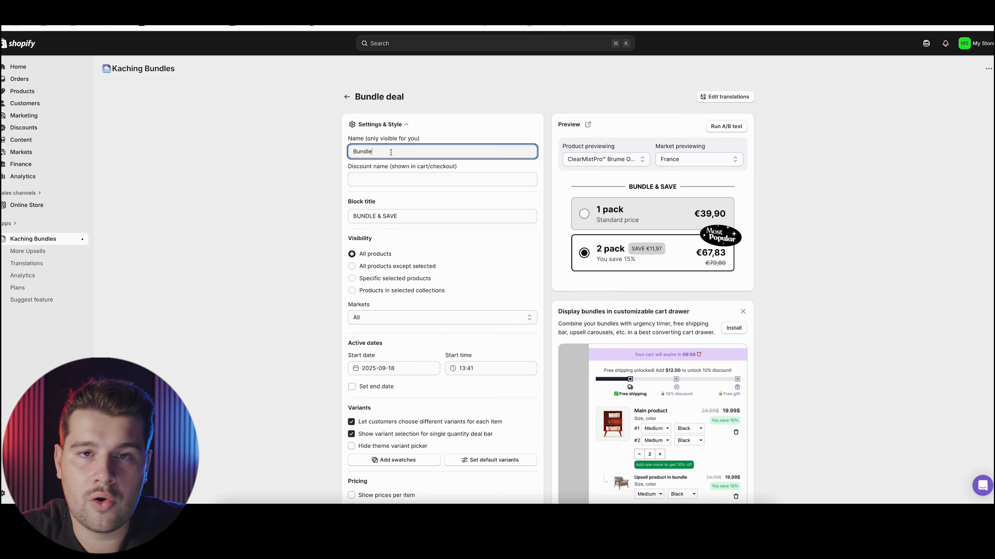
pyautogui.doubleClick(390, 152)
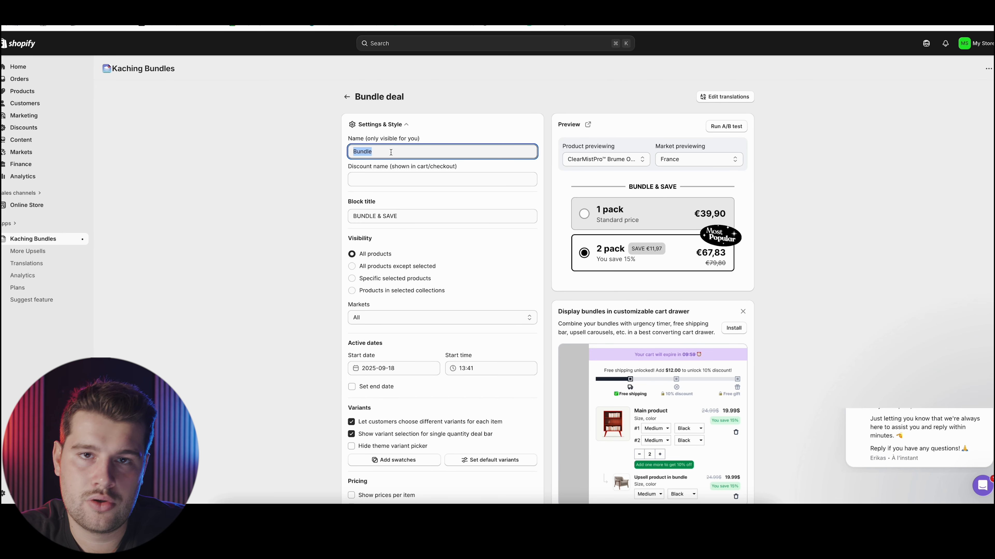
pyautogui.tripleClick(390, 213)
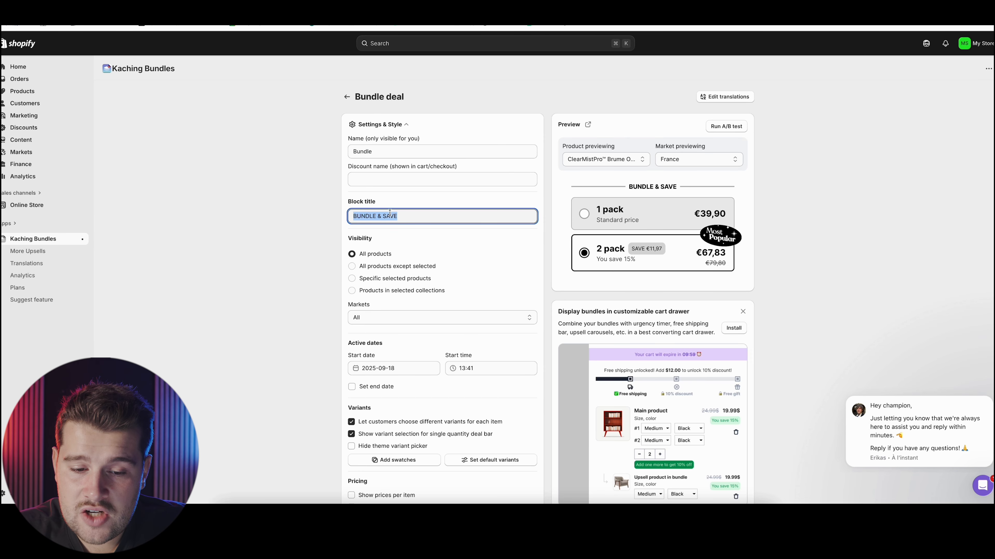
pyautogui.write('Offres')
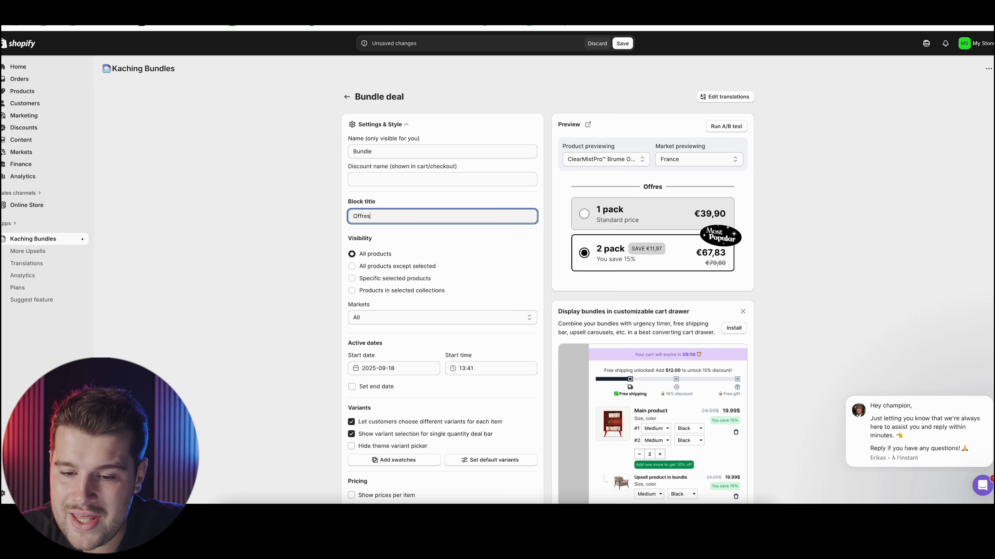
pyautogui.press('BackSpace')
pyautogui.write('du moment')
pyautogui.press('Tab')
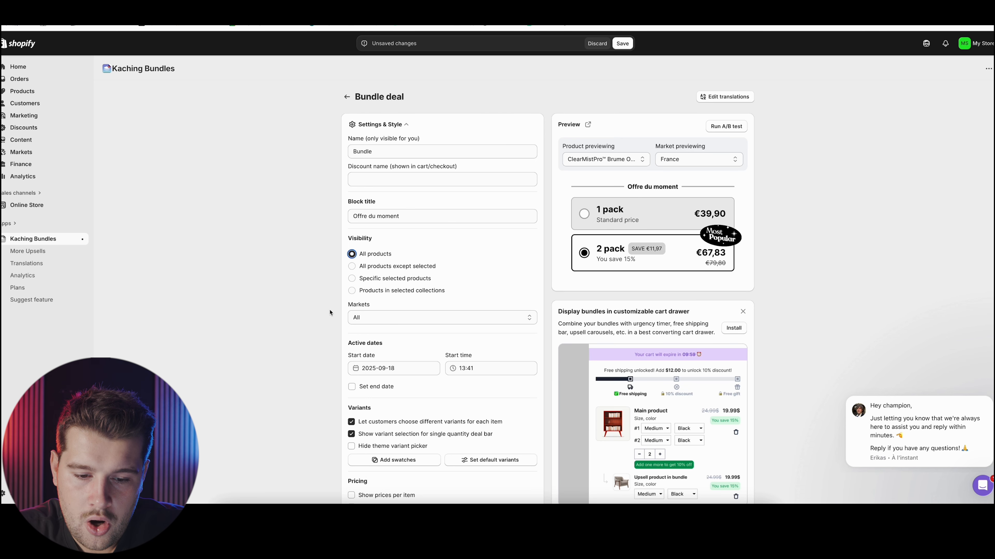
# Limit the deal's visibility to specific selected products and choose the ClearMistPro Brume Oculaire Chauffante product
pyautogui.click(354, 317)
pyautogui.click(364, 290)
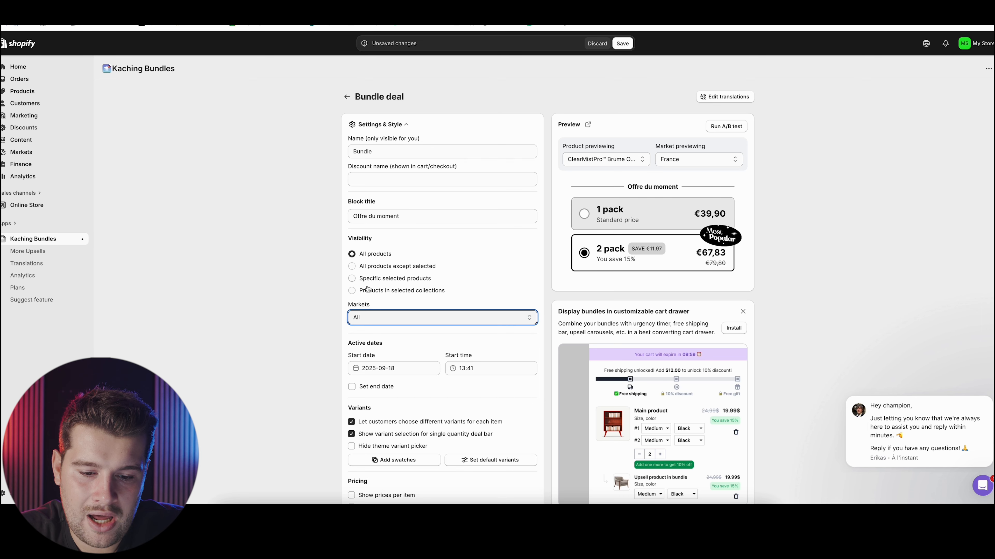
pyautogui.click(351, 278)
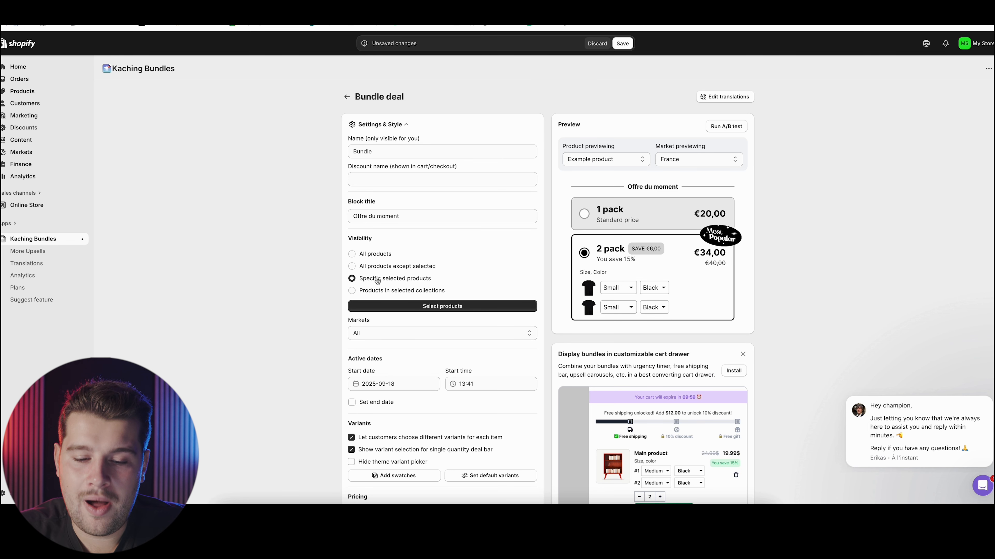
pyautogui.click(439, 307)
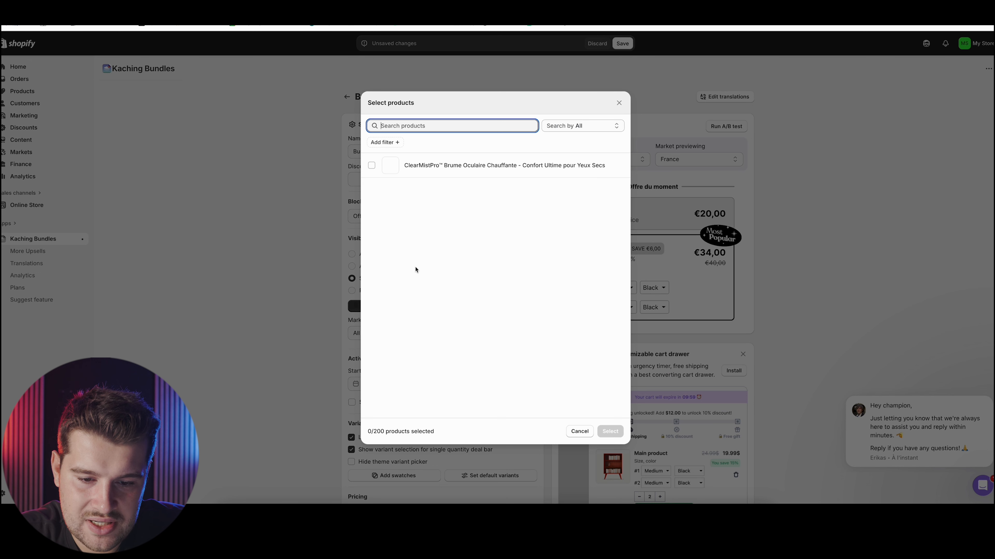
pyautogui.click(470, 165)
pyautogui.click(609, 431)
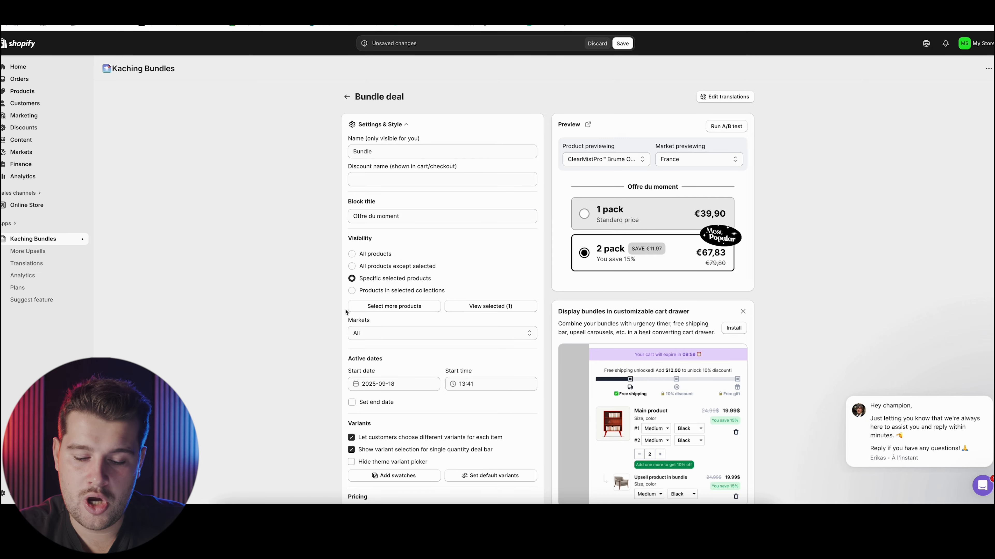
# Try a specific total price for the 1 pack bar and return it to the default price
pyautogui.scroll(-15, 345, 312)
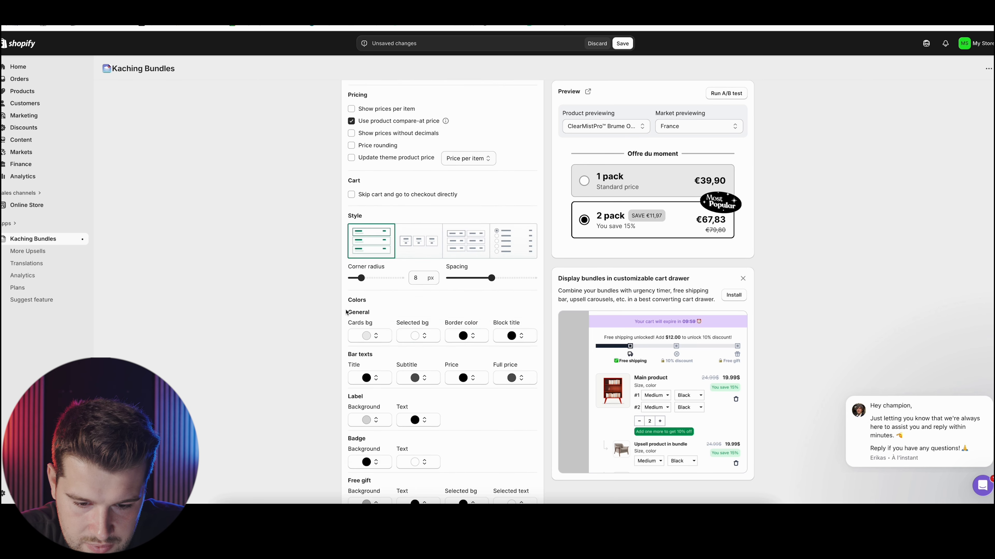
pyautogui.scroll(10, 345, 312)
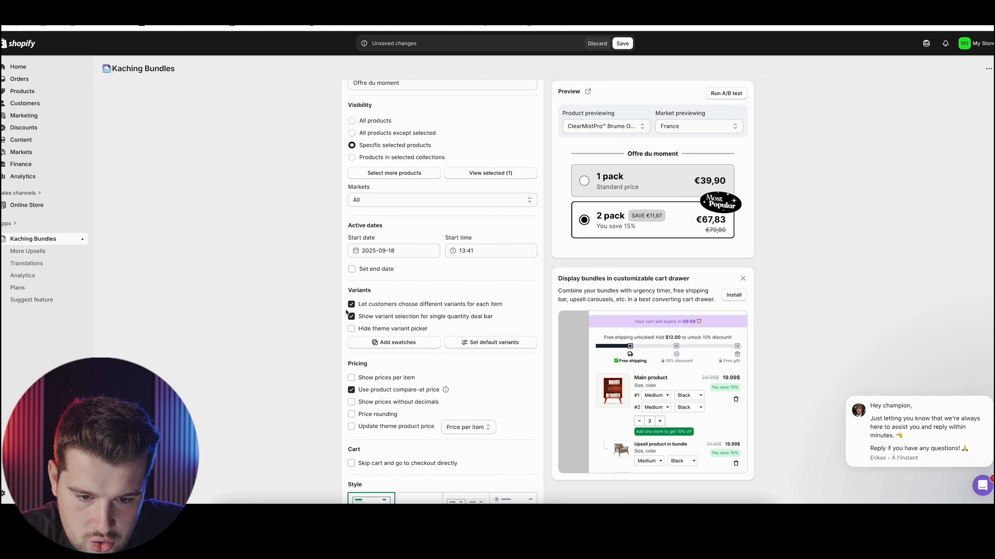
pyautogui.scroll(-15, 346, 312)
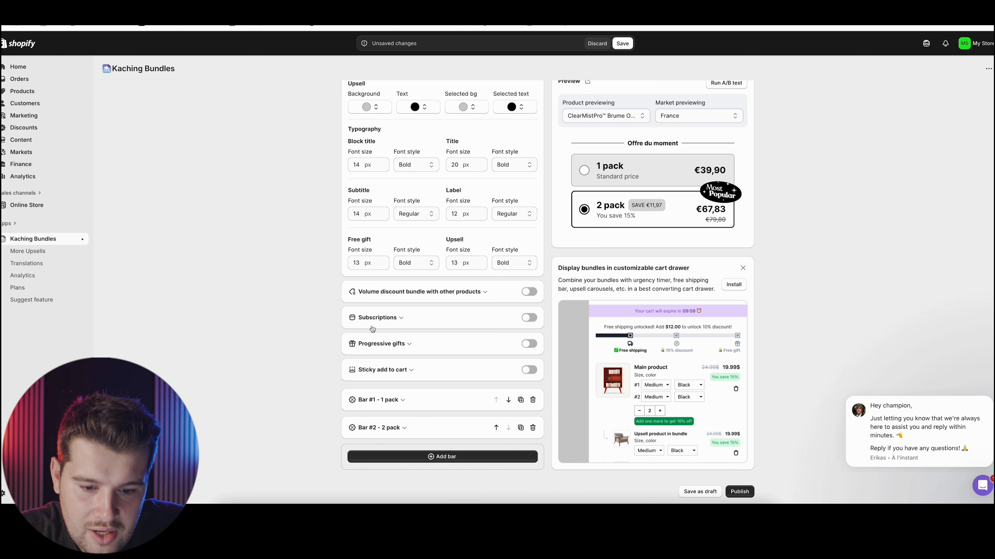
pyautogui.click(389, 396)
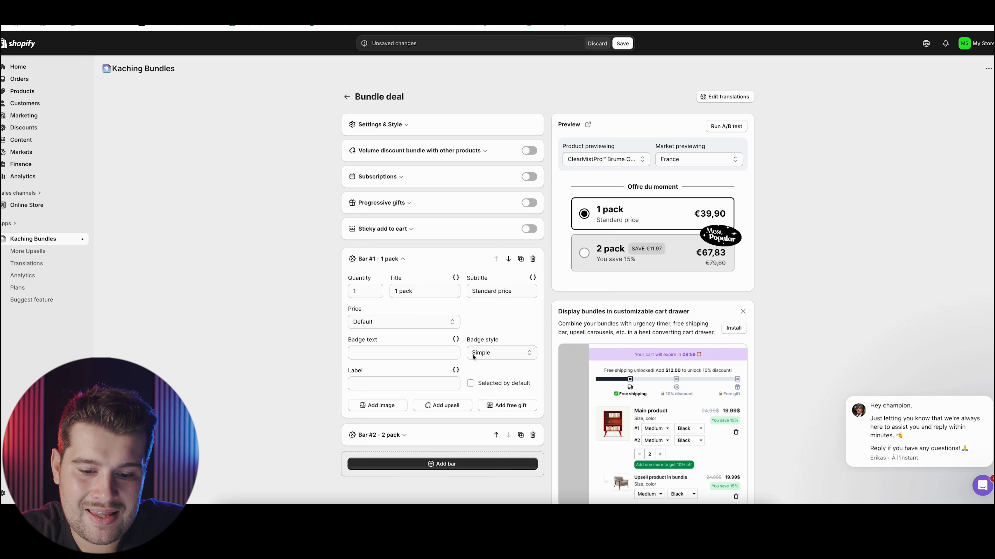
pyautogui.click(414, 325)
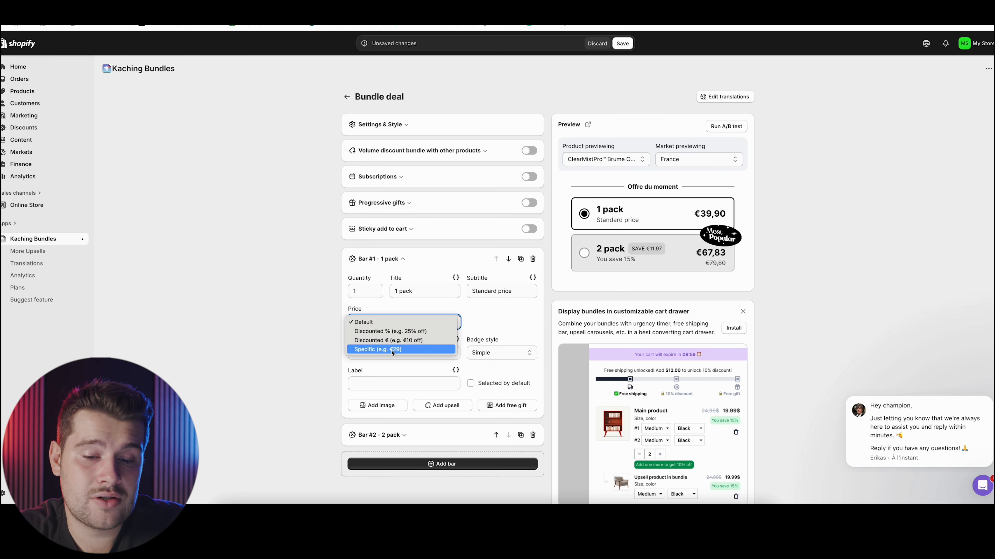
pyautogui.click(392, 350)
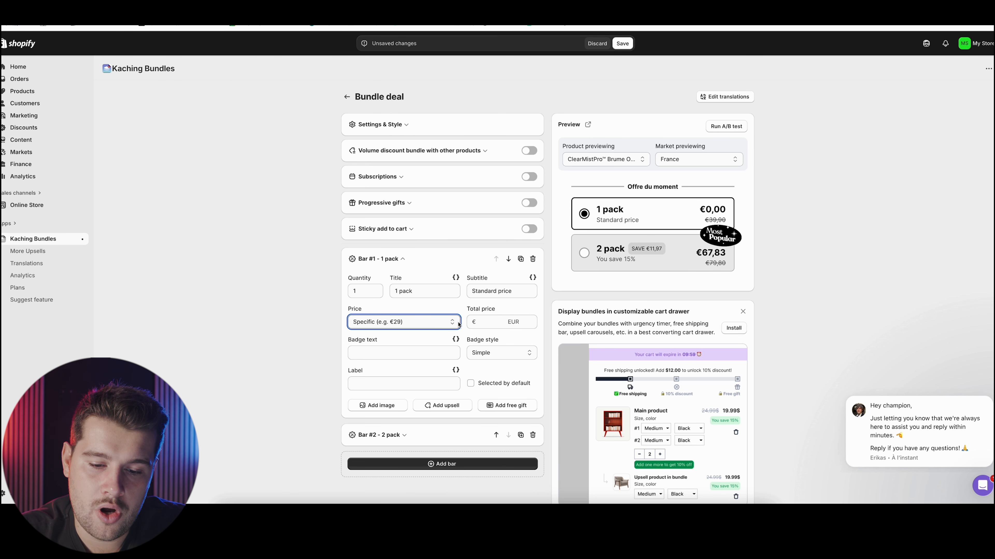
pyautogui.click(458, 324)
pyautogui.click(368, 295)
# Try the side-by-side bundle layout, restore the stacked bar style and slightly increase its corner radius
pyautogui.click(399, 124)
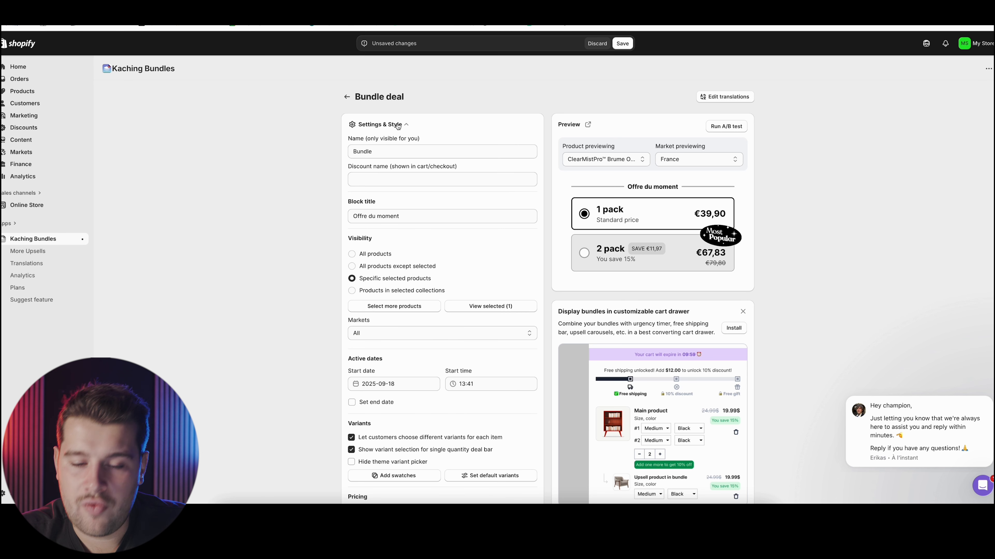
pyautogui.scroll(-1, 392, 250)
pyautogui.scroll(-2, 367, 270)
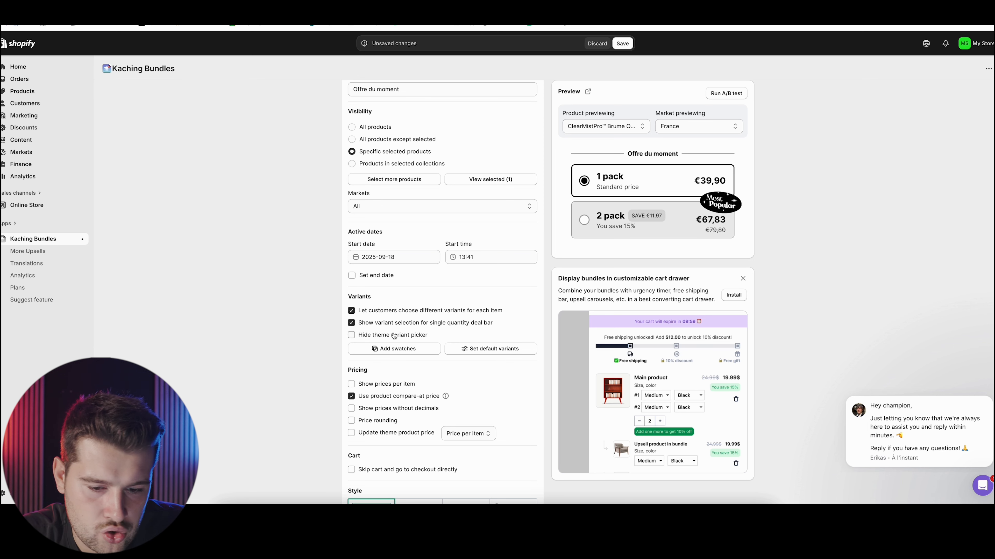
pyautogui.scroll(-2, 384, 375)
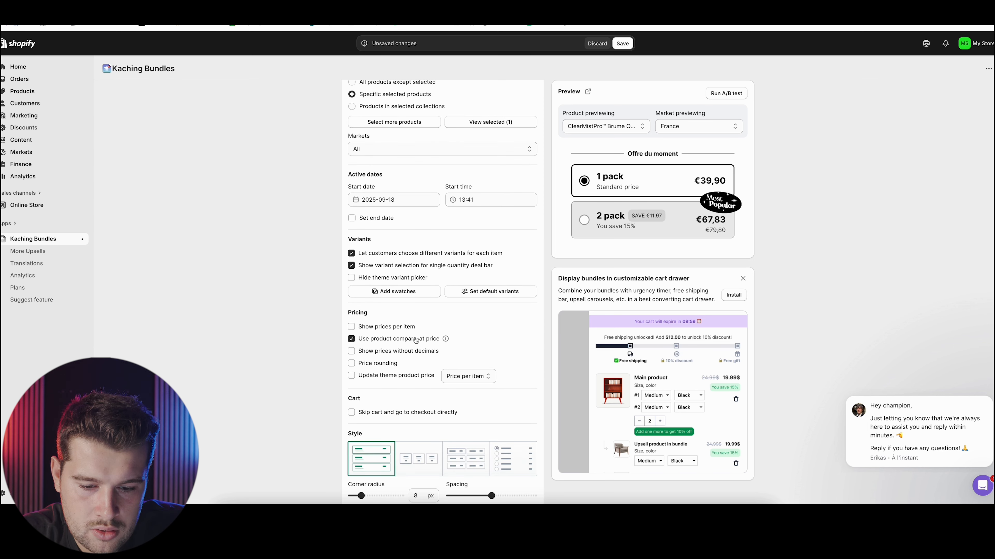
pyautogui.scroll(-1, 368, 333)
pyautogui.scroll(-1, 367, 333)
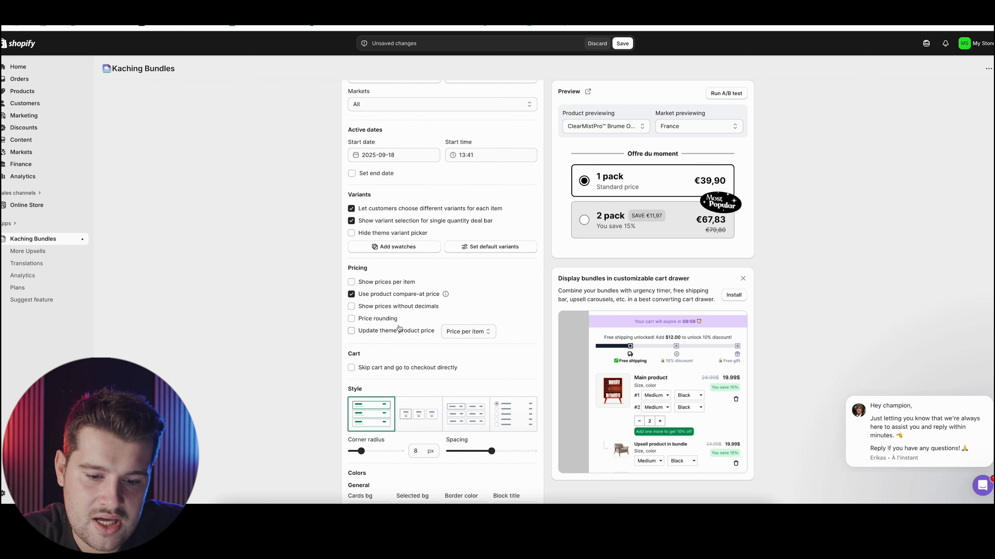
pyautogui.scroll(-1, 399, 328)
pyautogui.scroll(-2, 409, 321)
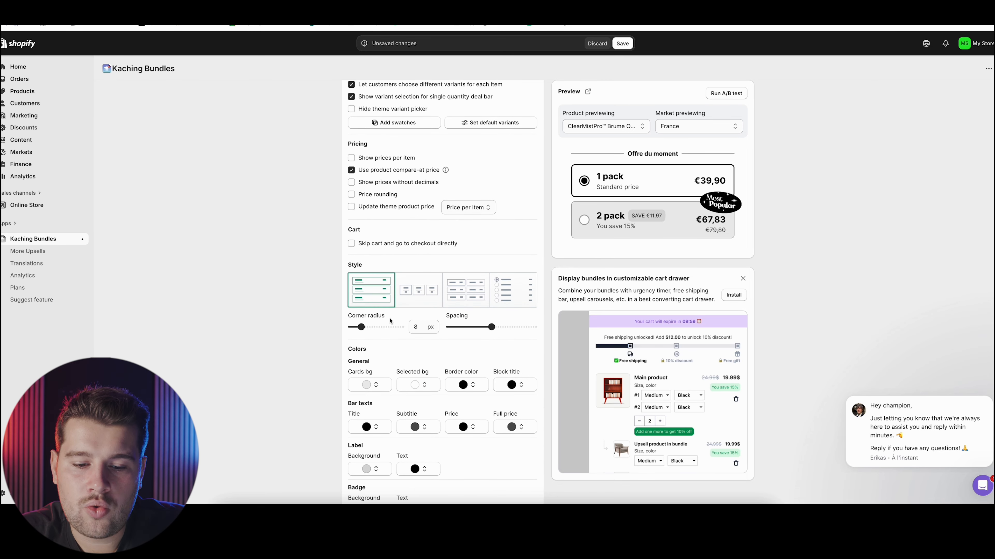
pyautogui.click(415, 304)
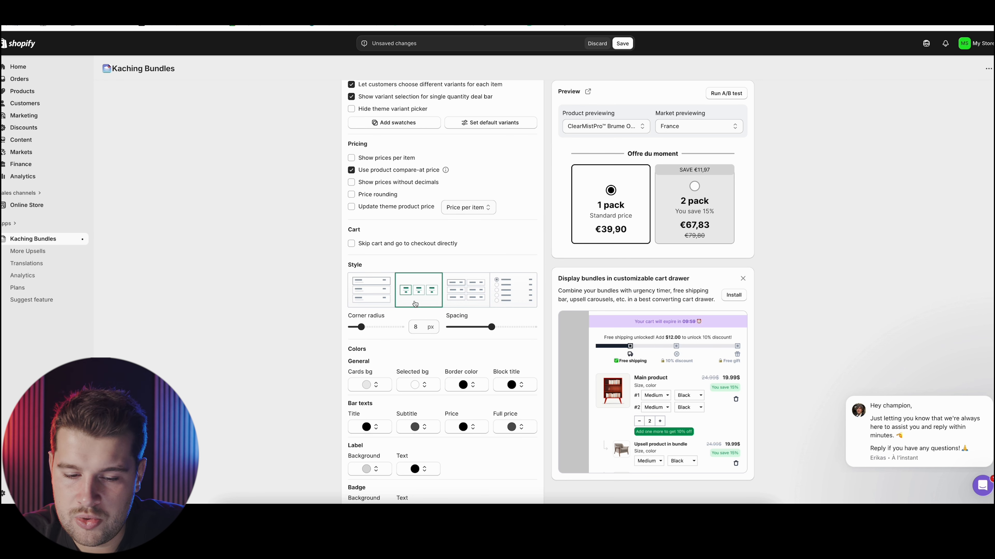
pyautogui.click(377, 303)
pyautogui.moveTo(361, 327); pyautogui.dragTo(368, 328)
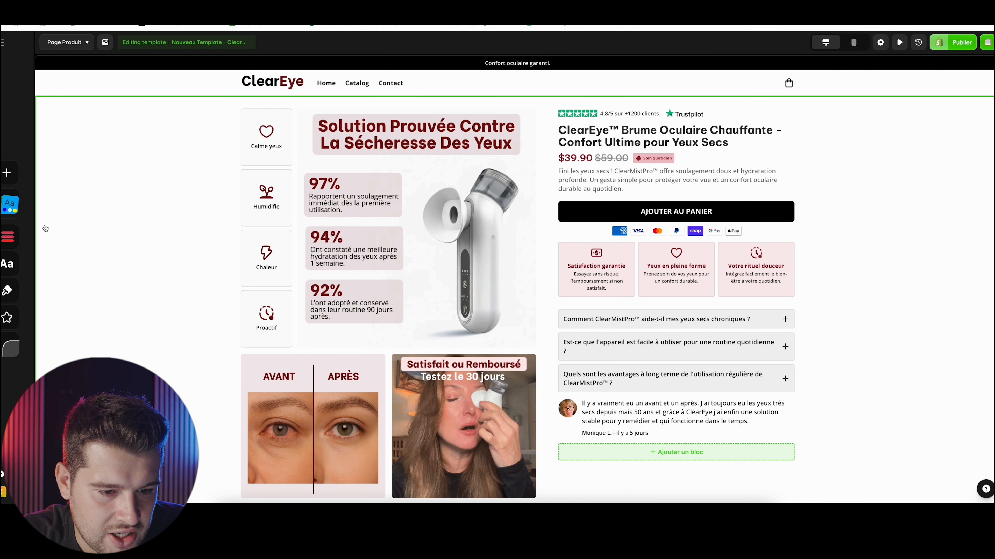
# Check the theme's rounded-corner settings in the store page editor, set the bundle's corner radius to 5 px and reduce the spacing slightly
pyautogui.click(8, 290)
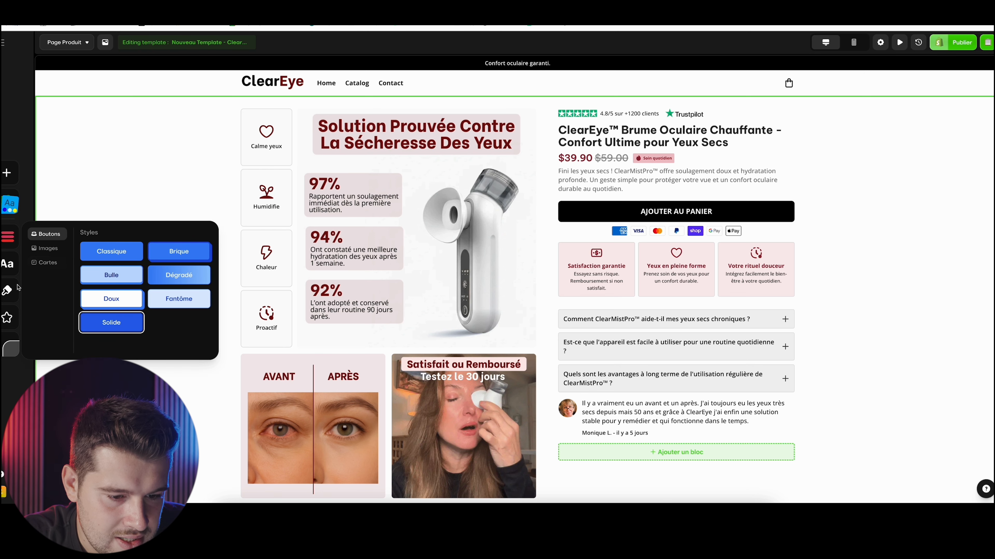
pyautogui.click(10, 349)
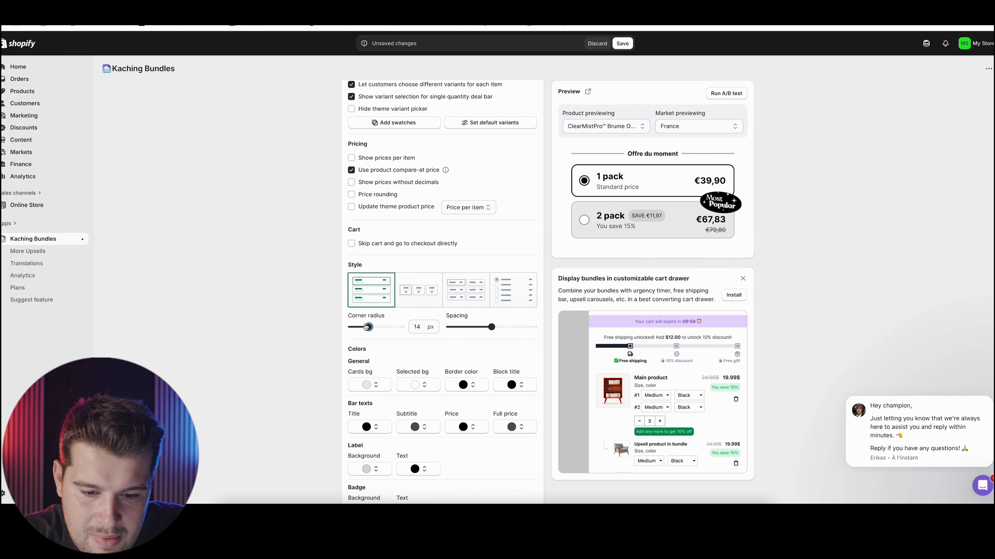
pyautogui.moveTo(367, 326); pyautogui.dragTo(357, 329)
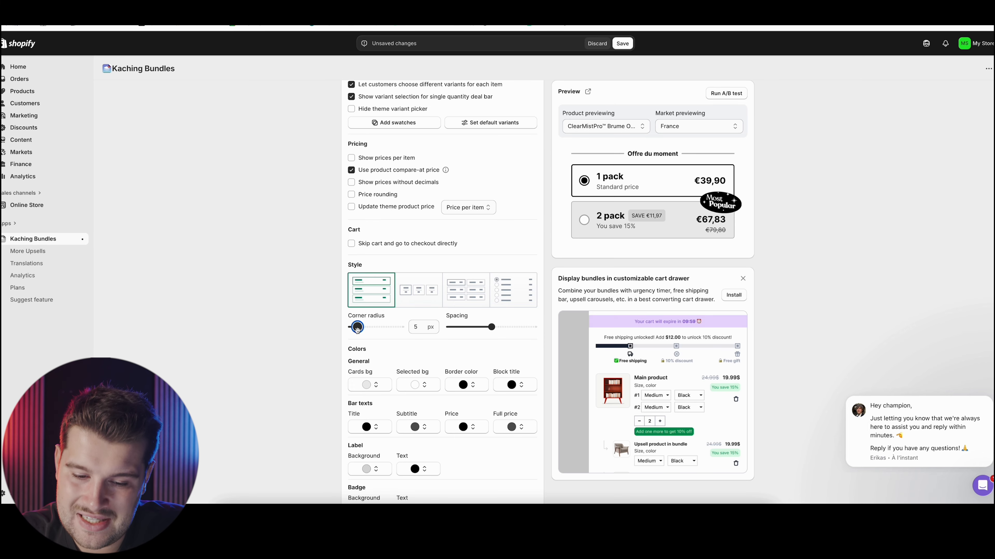
pyautogui.moveTo(491, 328); pyautogui.dragTo(481, 328)
# Switch to the store page editor and copy the custom background color code of the pink guarantee cards
pyautogui.scroll(-2, 407, 337)
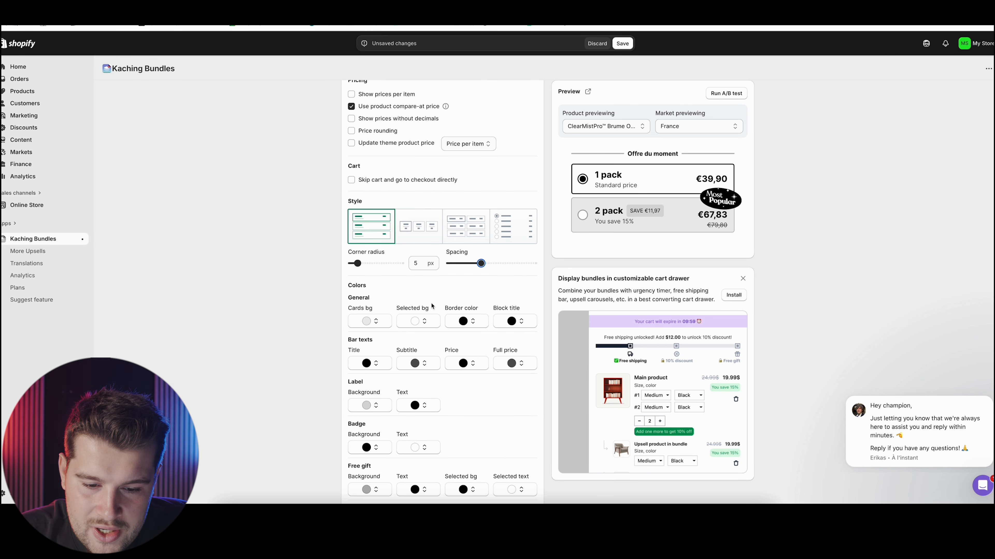
pyautogui.scroll(-2, 422, 303)
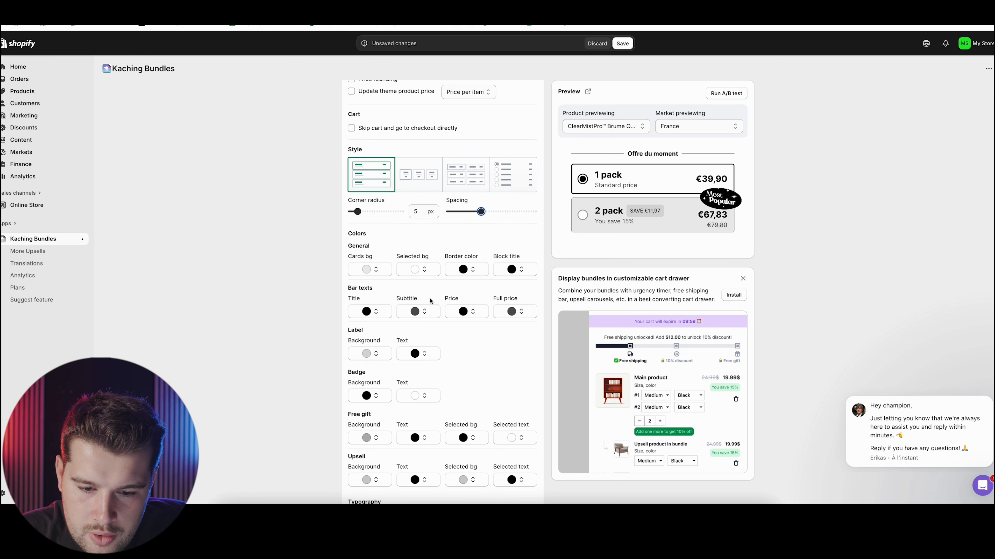
pyautogui.click(137, 18)
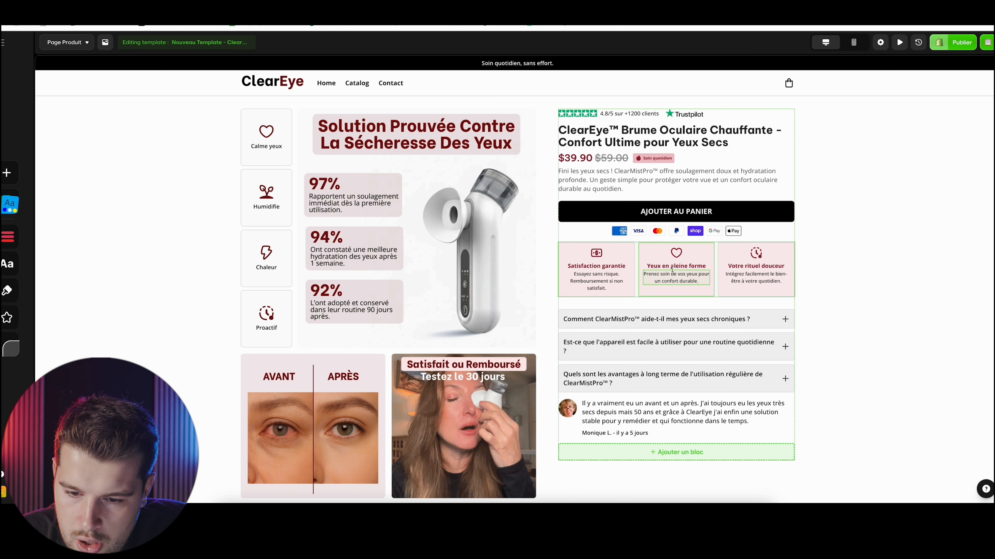
pyautogui.click(625, 255)
pyautogui.click(533, 230)
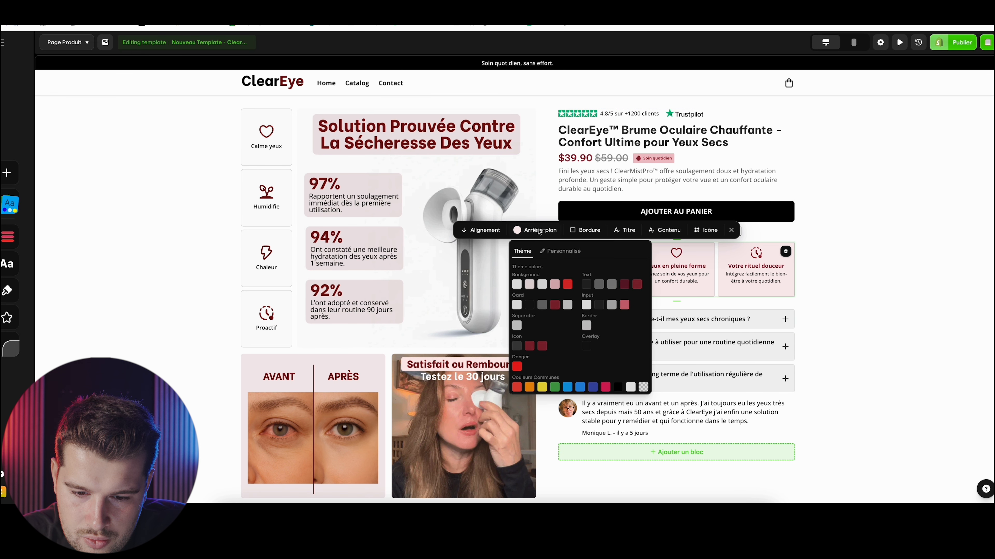
pyautogui.click(560, 251)
pyautogui.tripleClick(547, 354)
pyautogui.hotkey('ctrl', 'c')
# Back in Kaching Bundles, apply the copied pink color code as the cards' background color
pyautogui.hotkey('ctrl', 'shift', 'Tab')
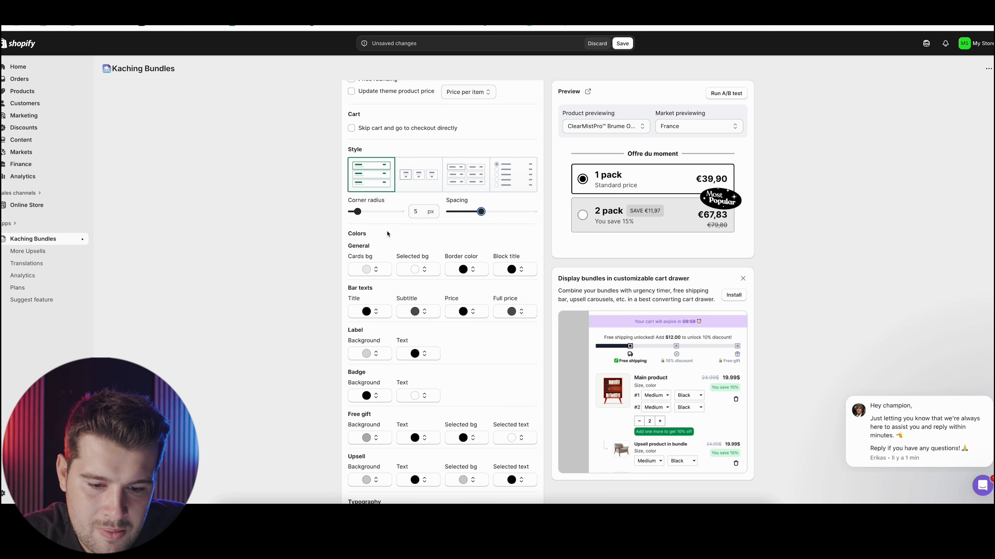
pyautogui.click(374, 276)
pyautogui.click(333, 367)
pyautogui.hotkey('ctrl', 'a')
pyautogui.hotkey('ctrl', 'v')
pyautogui.click(262, 367)
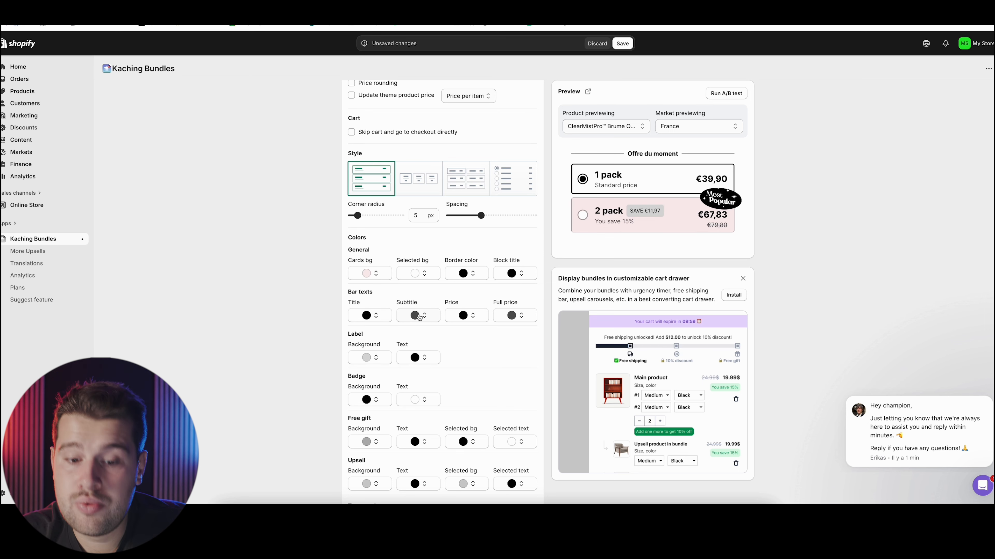
# Copy the dark red color code of the "Yeux en pleine forme" title in the page editor and apply it as the bundle's border color
pyautogui.click(474, 276)
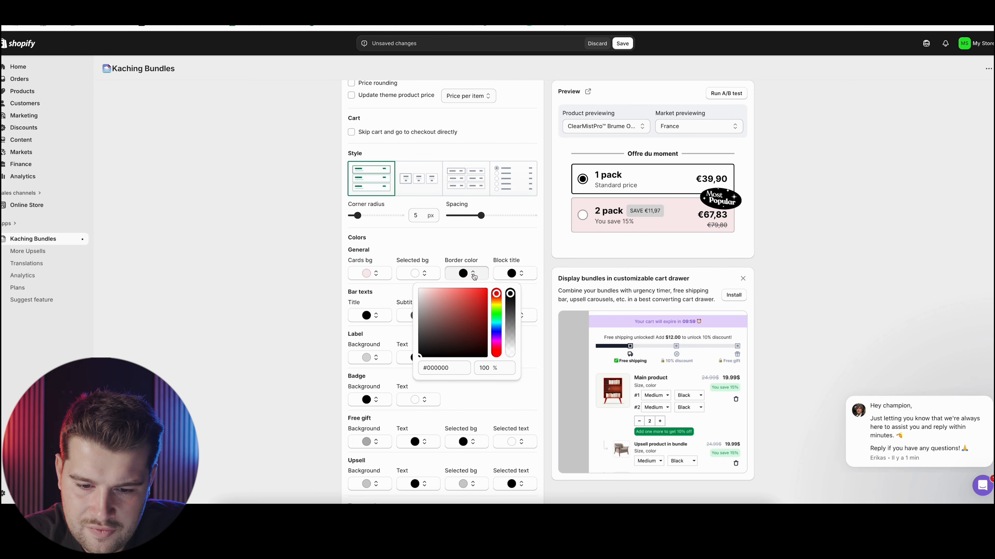
pyautogui.click(437, 371)
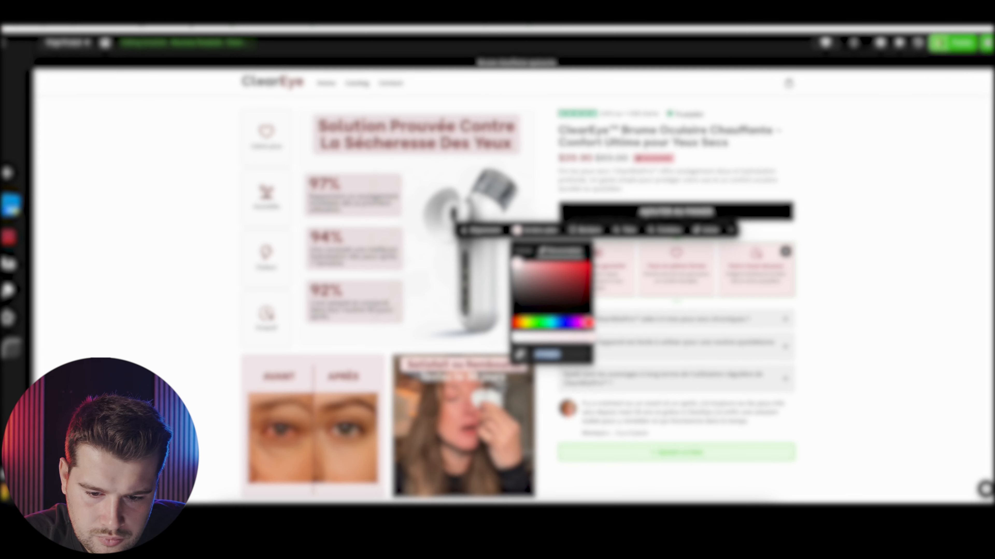
pyautogui.click(866, 238)
pyautogui.click(675, 266)
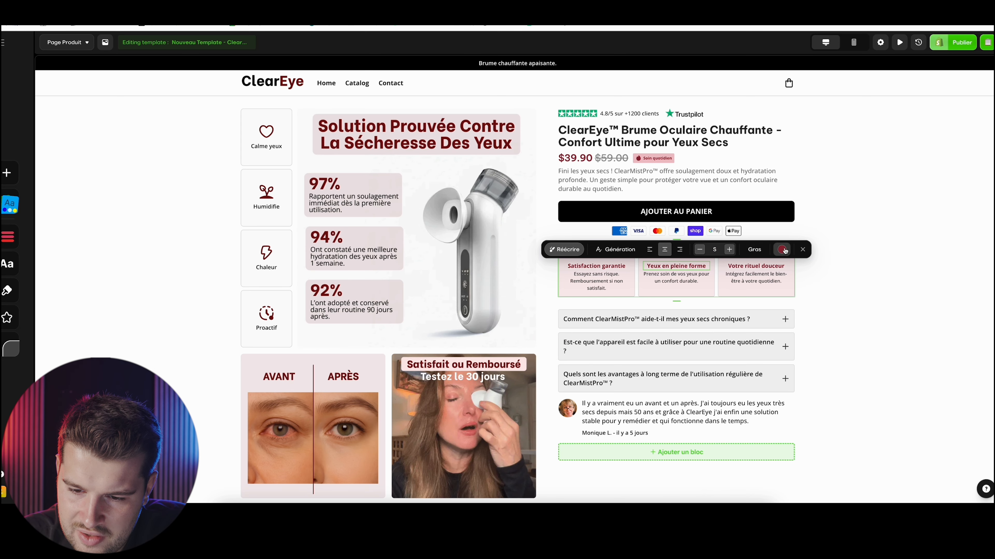
pyautogui.click(782, 250)
pyautogui.click(825, 269)
pyautogui.click(817, 374)
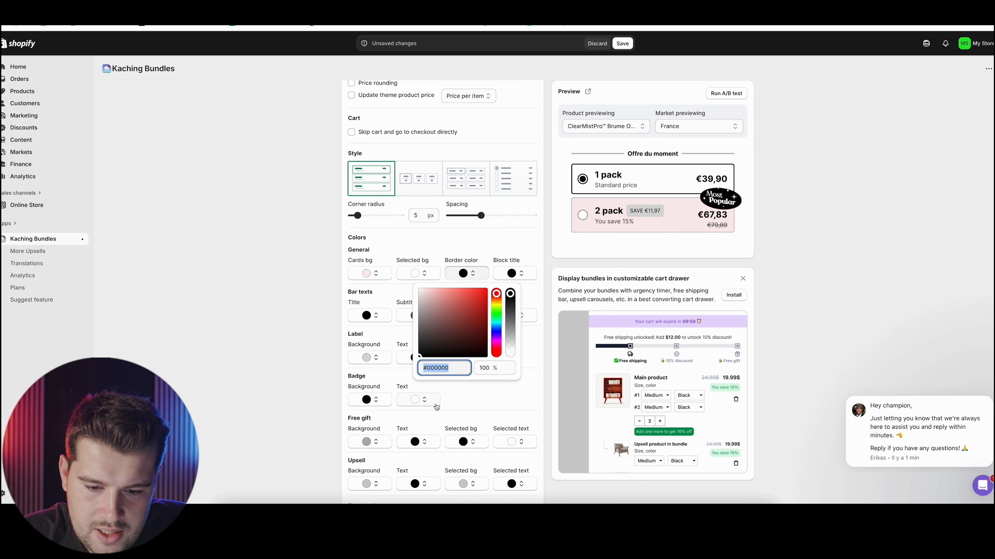
pyautogui.write('#8F2424')
pyautogui.click(263, 368)
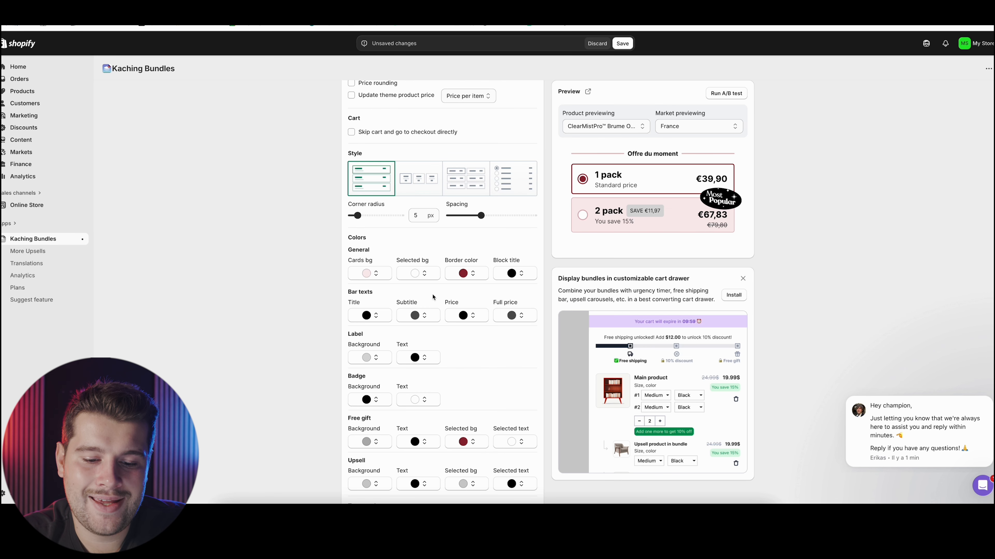
# Set the background color of the savings label to white
pyautogui.scroll(-1, 385, 313)
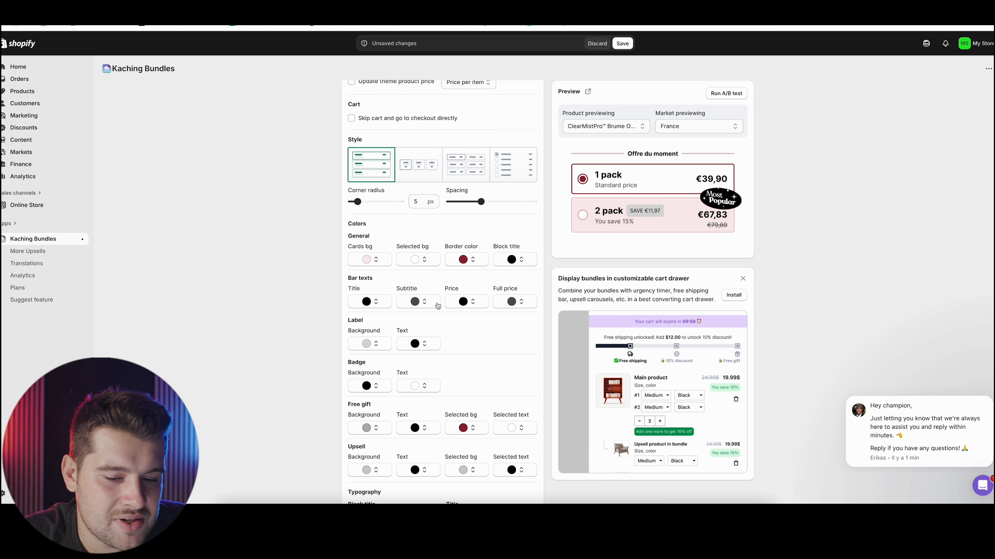
pyautogui.scroll(-2, 438, 306)
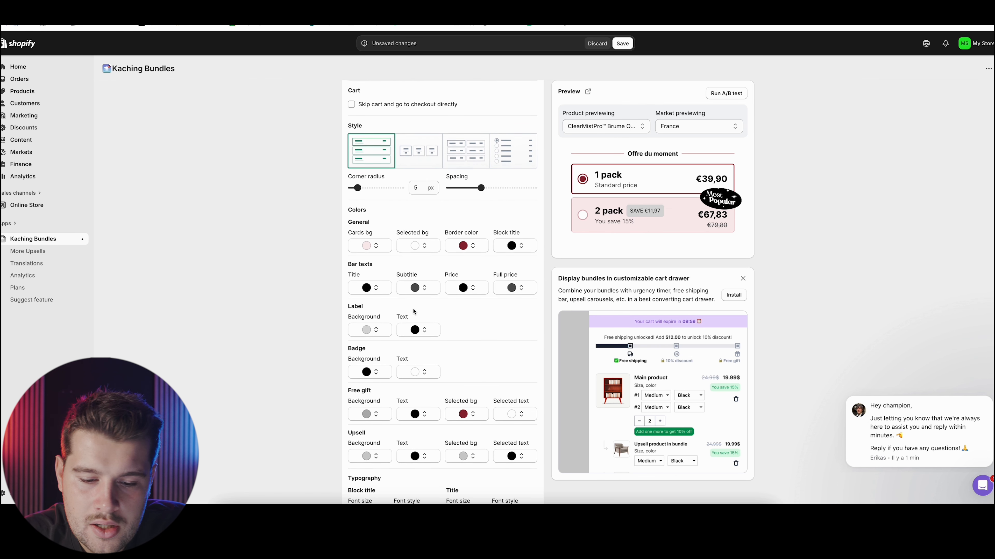
pyautogui.click(372, 324)
pyautogui.click(344, 348)
pyautogui.click(265, 301)
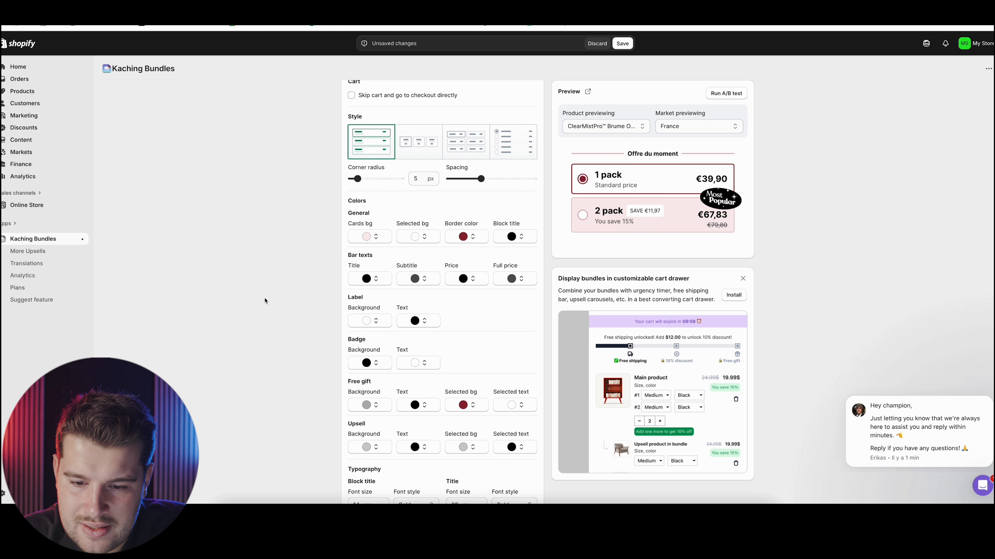
pyautogui.click(371, 324)
pyautogui.click(305, 325)
# Set the badge's background color to the copied dark red #8F2434
pyautogui.scroll(-1, 476, 369)
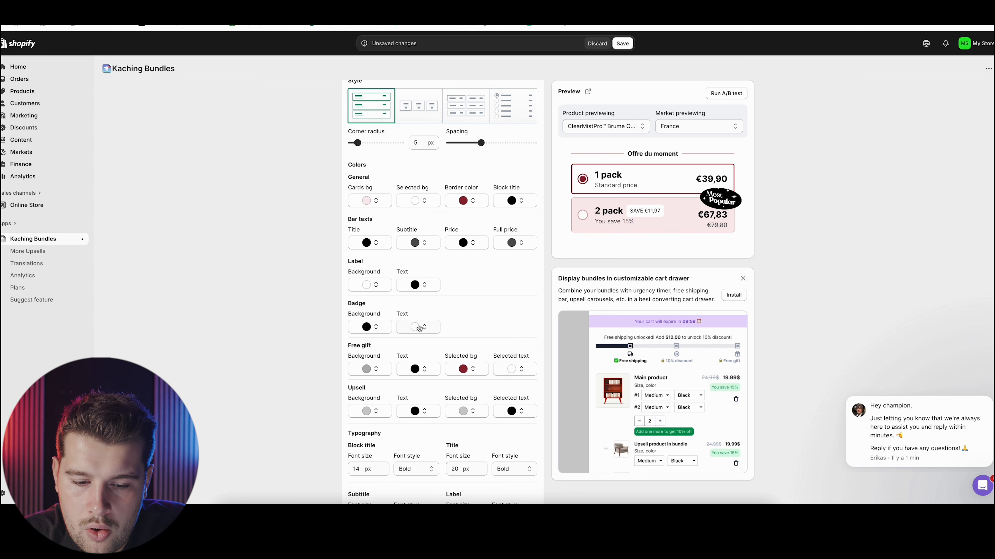
pyautogui.scroll(-1, 419, 329)
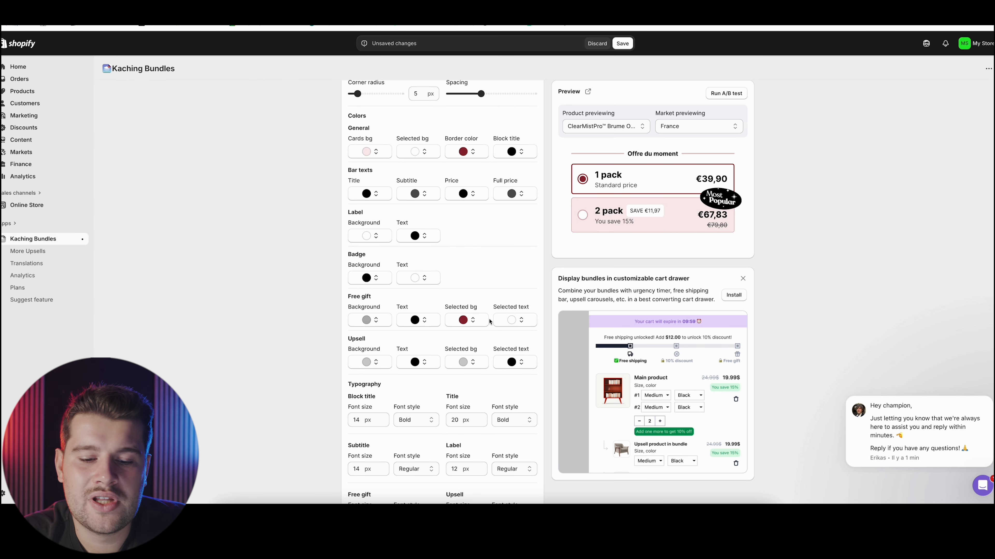
pyautogui.scroll(-2, 440, 341)
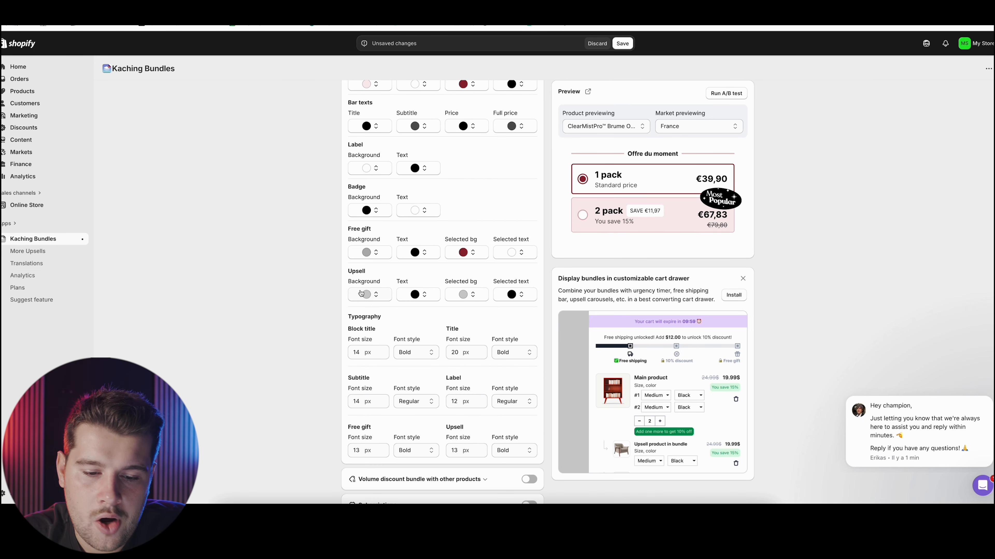
pyautogui.scroll(1, 407, 306)
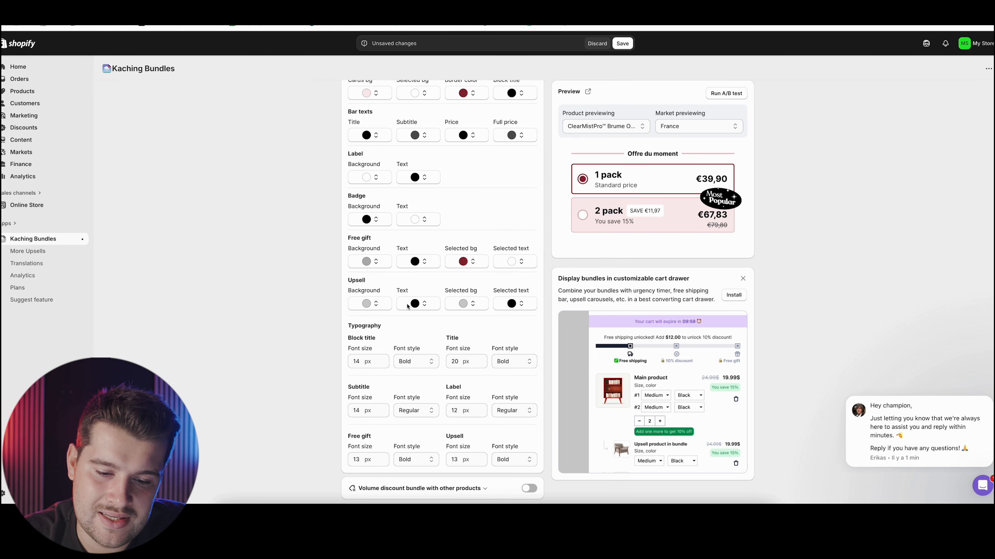
pyautogui.scroll(-2, 407, 306)
pyautogui.scroll(3, 409, 308)
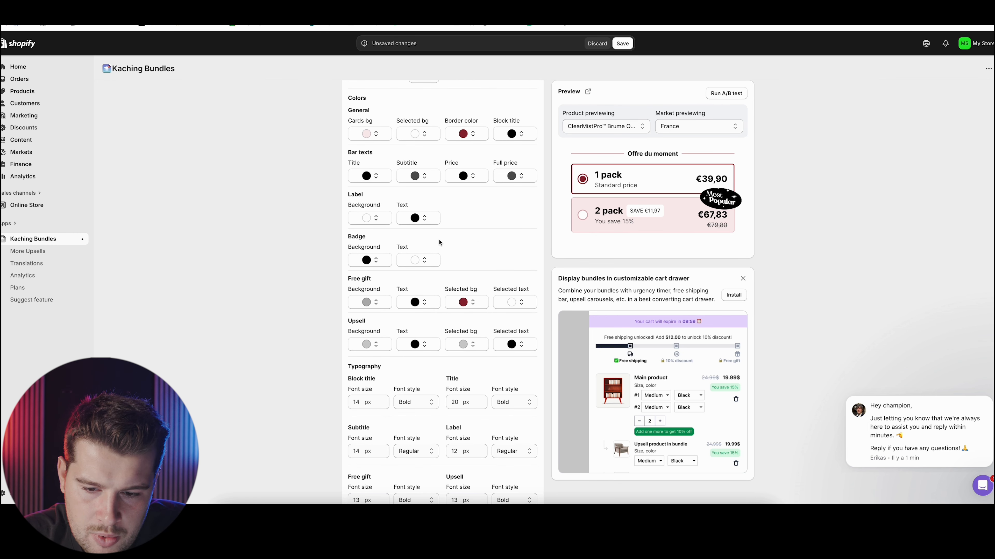
pyautogui.click(375, 259)
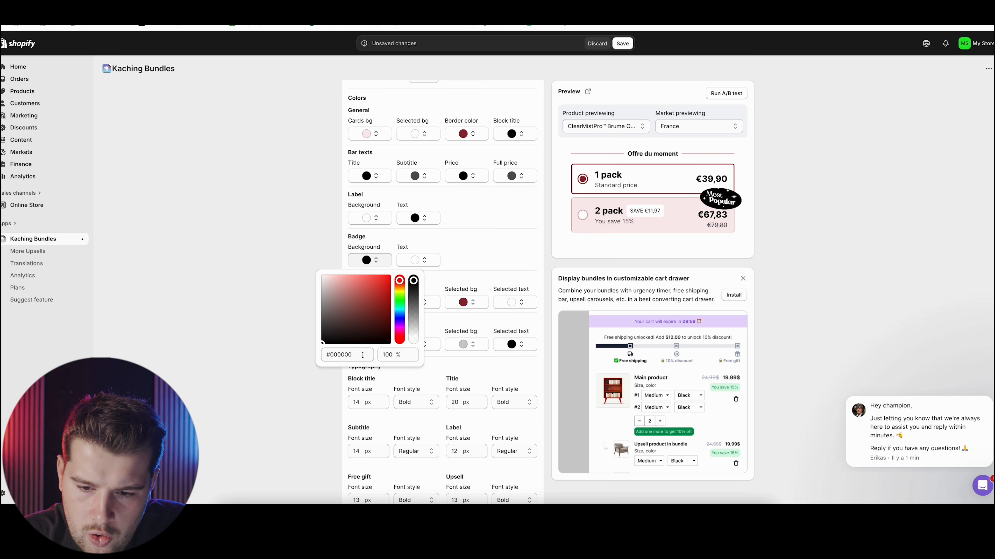
pyautogui.tripleClick(363, 355)
pyautogui.write('#8F2434')
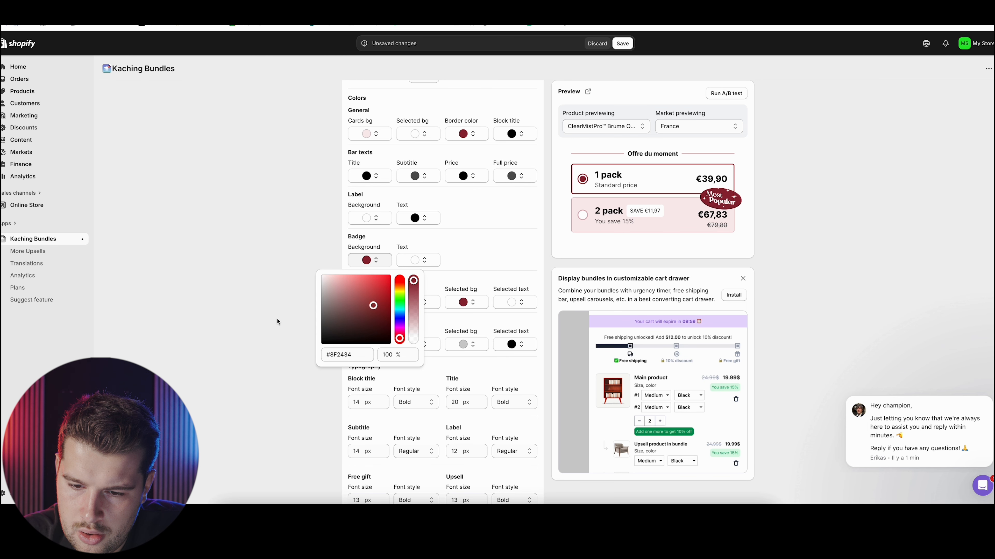
pyautogui.click(277, 322)
# Open the settings of the first bar, the 1 pack offer
pyautogui.scroll(-5, 476, 278)
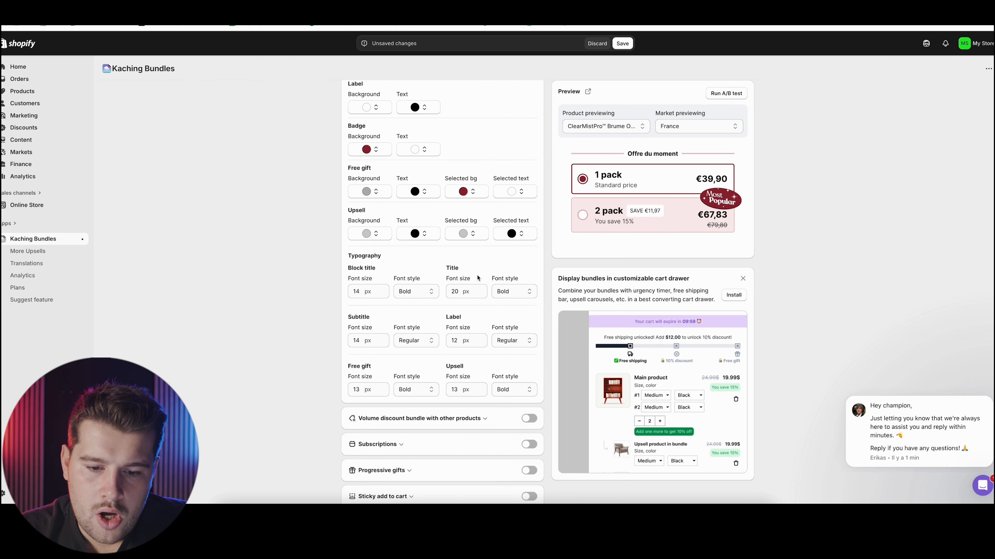
pyautogui.scroll(-2, 477, 277)
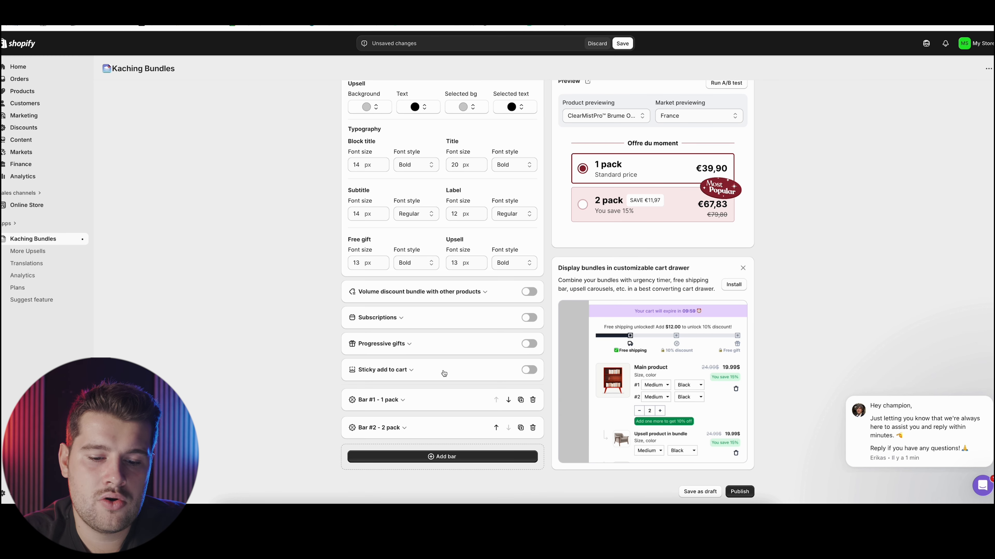
pyautogui.click(401, 402)
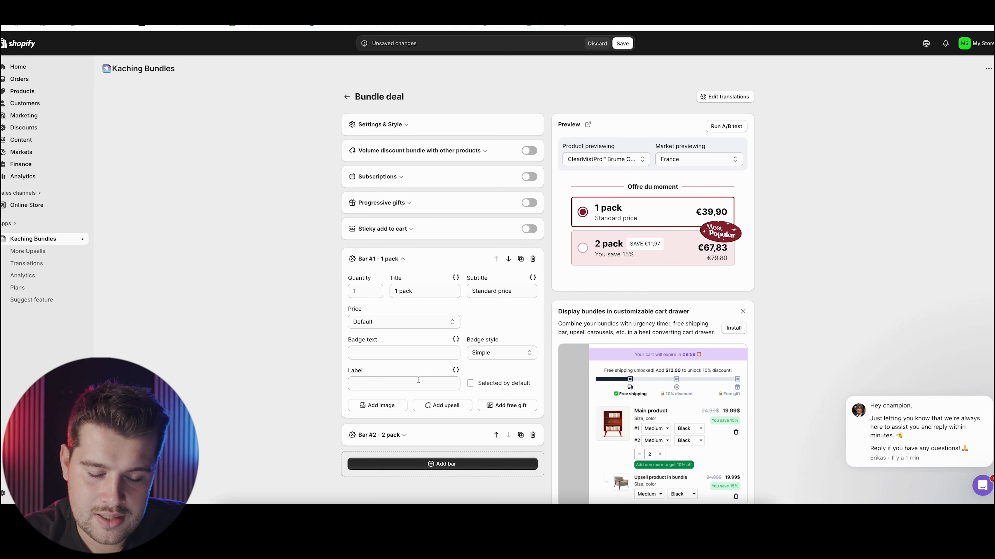
pyautogui.scroll(-1, 419, 380)
# Copy the brand name ClearEye from the ClearMistPro product's storefront preview and set the first bar's title to "1 ClearEye"
pyautogui.tripleClick(412, 263)
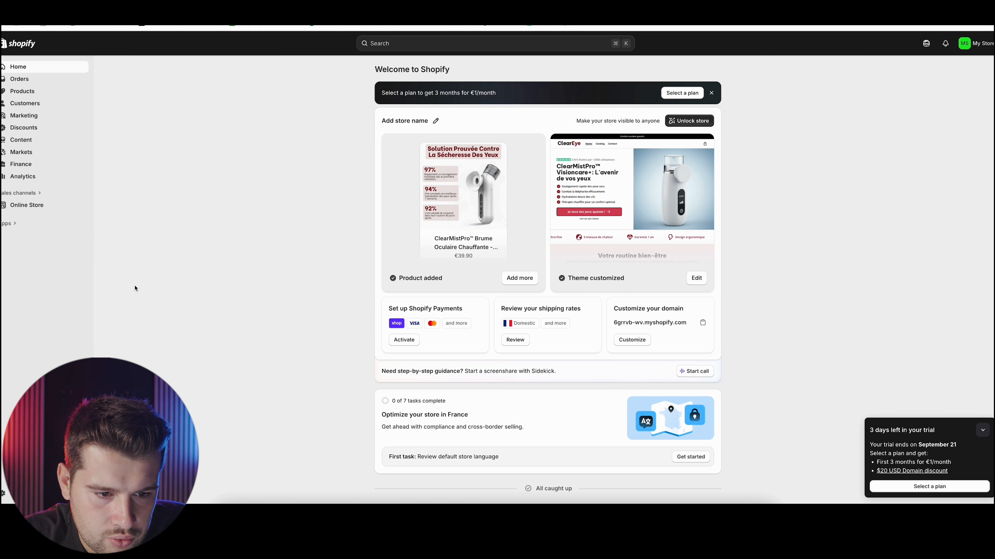
pyautogui.click(43, 90)
pyautogui.click(200, 124)
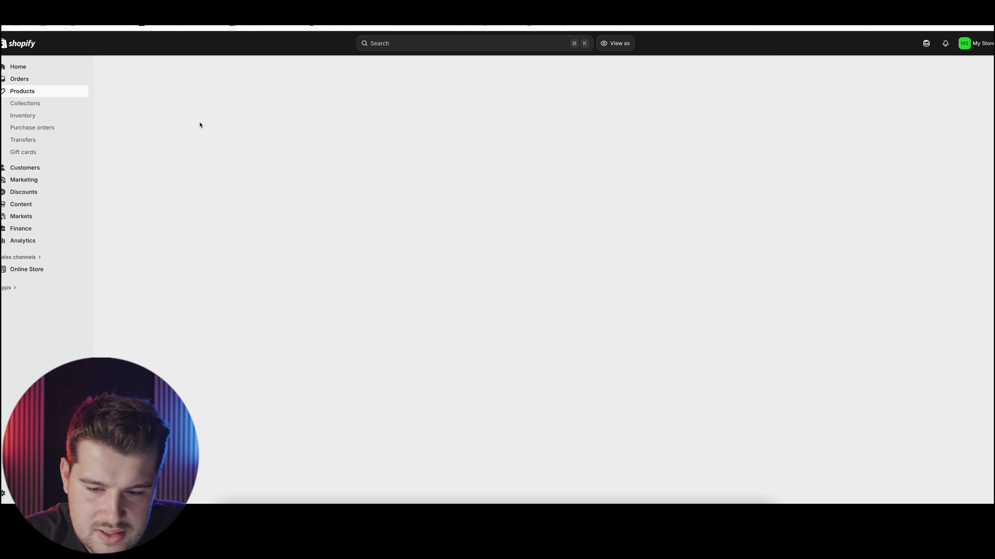
pyautogui.click(695, 68)
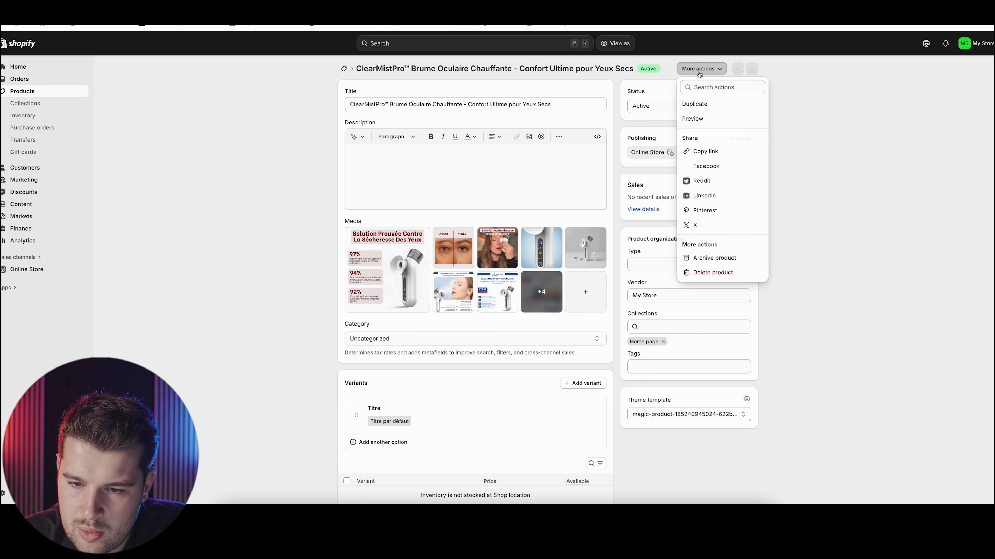
pyautogui.click(695, 119)
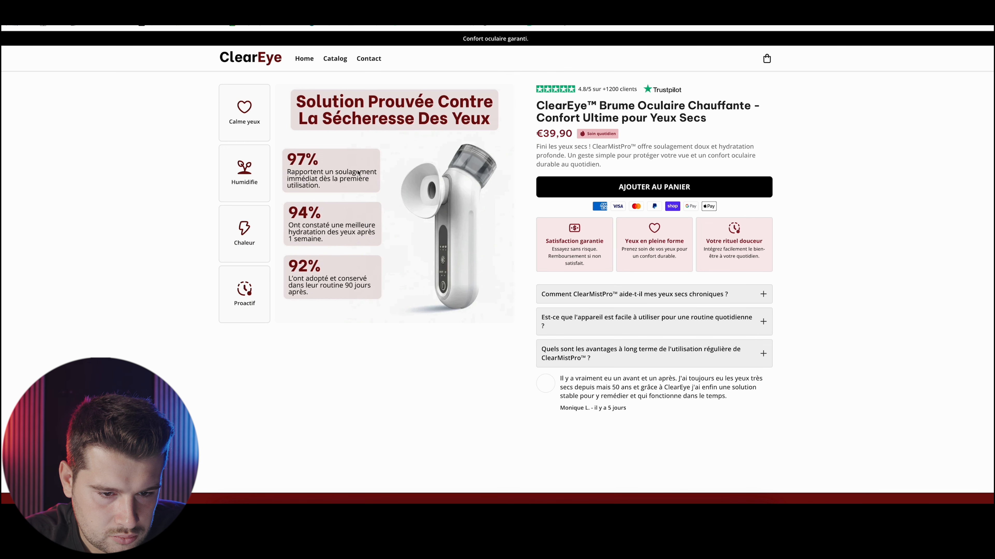
pyautogui.moveTo(587, 105); pyautogui.dragTo(559, 87)
pyautogui.hotkey('ctrl', 'c')
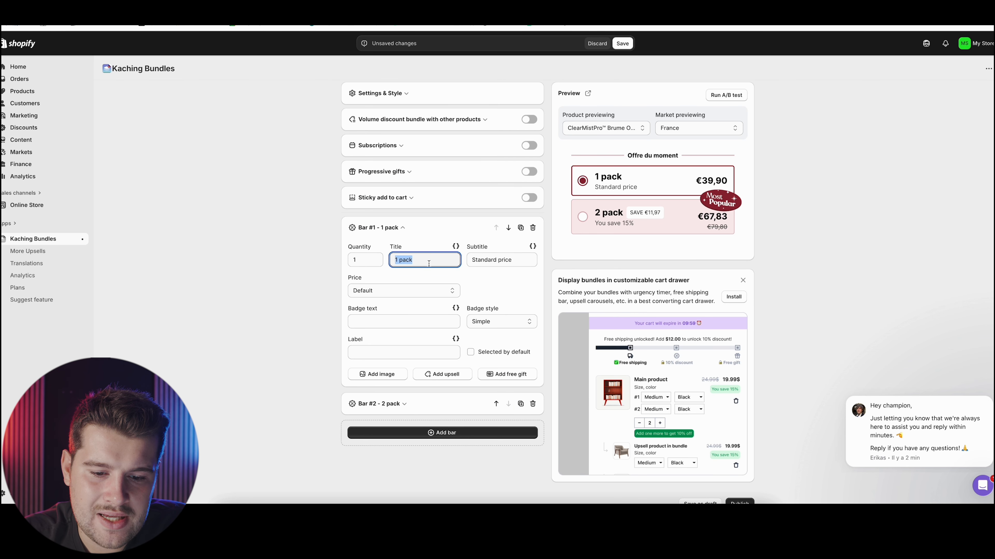
pyautogui.write('1')
pyautogui.hotkey('ctrl', 'v')
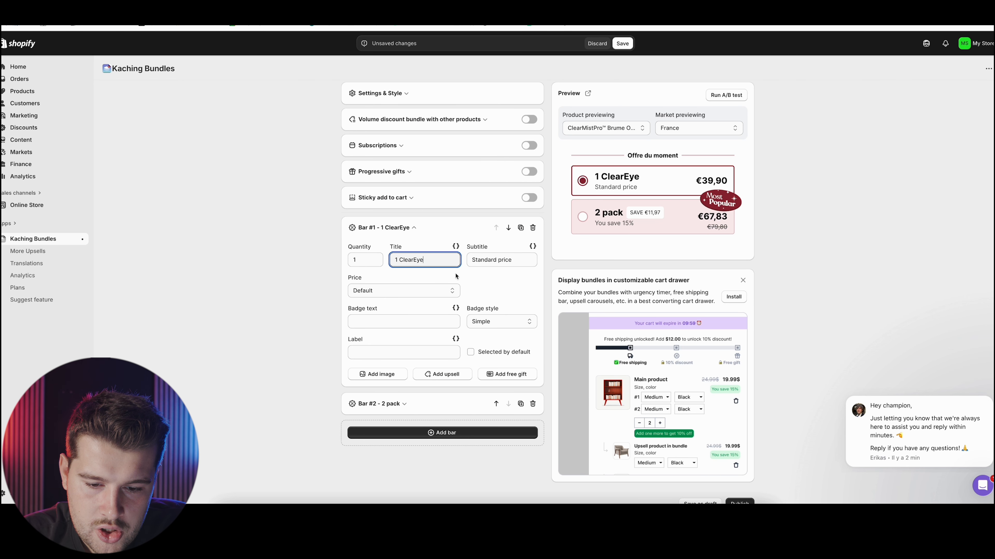
# Replace the first bar's subtitle with "Livraison suivie offerte"
pyautogui.click(492, 265)
pyautogui.hotkey('ctrl', 'a')
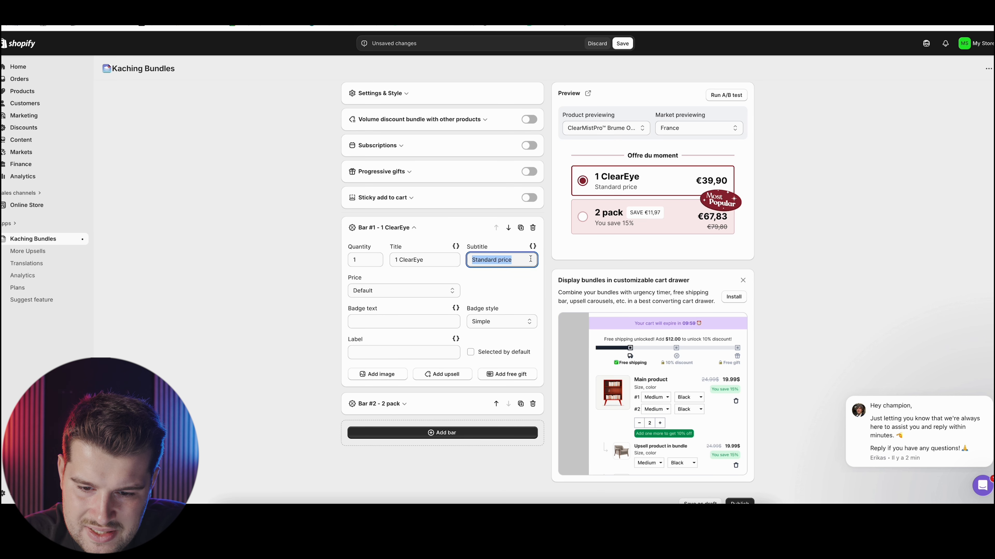
pyautogui.write('Livria')
pyautogui.write('ai')
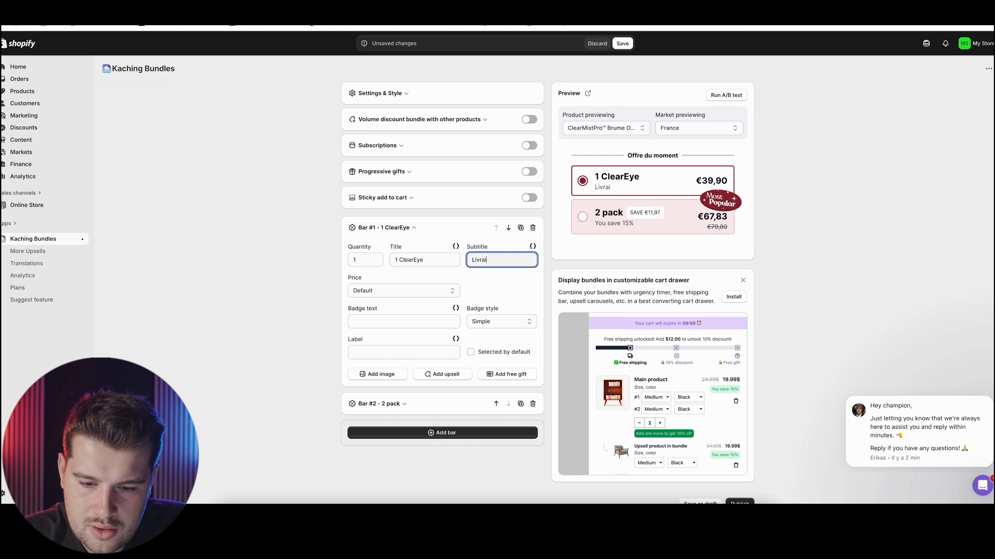
pyautogui.write('son suivie et sé')
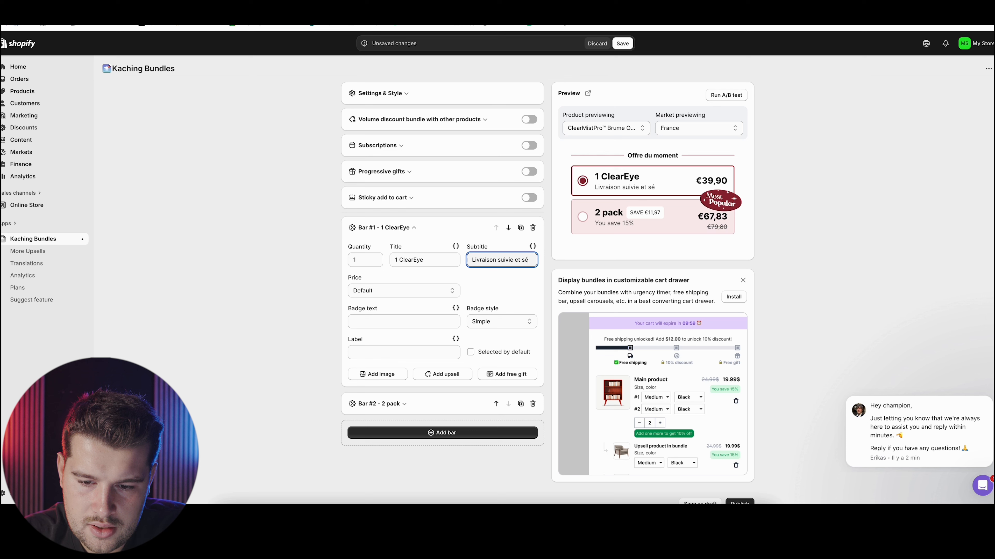
pyautogui.write('curisée offerte')
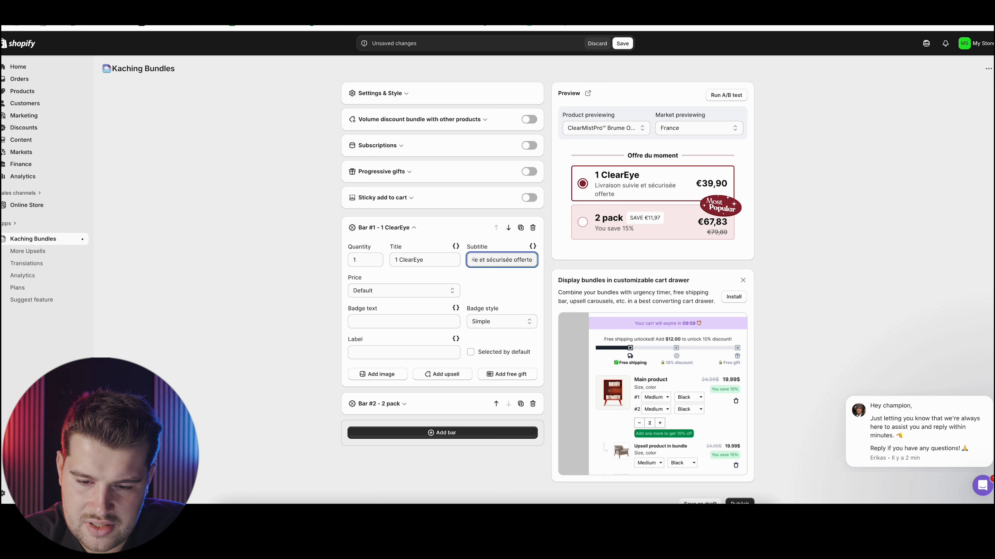
pyautogui.doubleClick(496, 261)
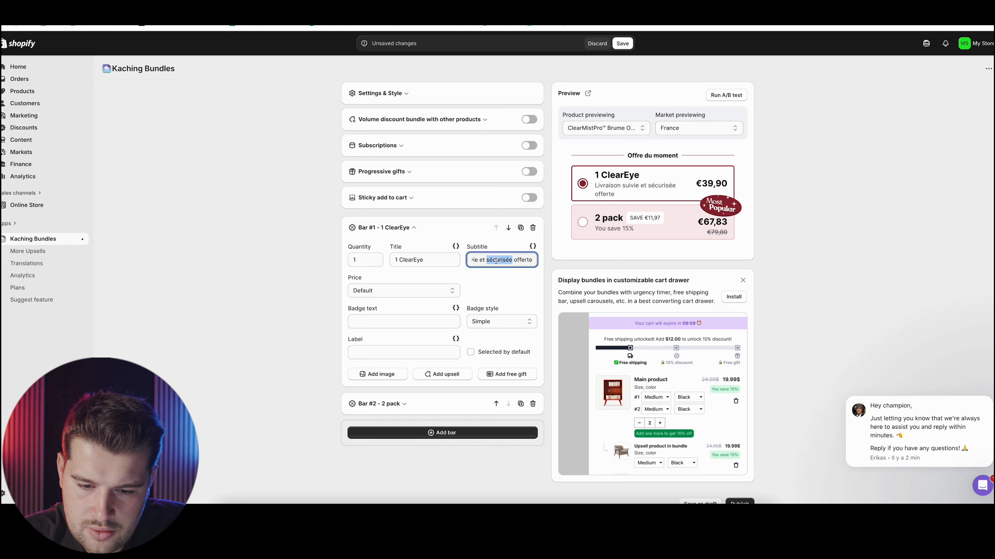
pyautogui.press('BackSpace')
pyautogui.press('BackSpace')
pyautogui.press('BackSpace')
pyautogui.press('BackSpace')
pyautogui.press('BackSpace')
pyautogui.press('BackSpace')
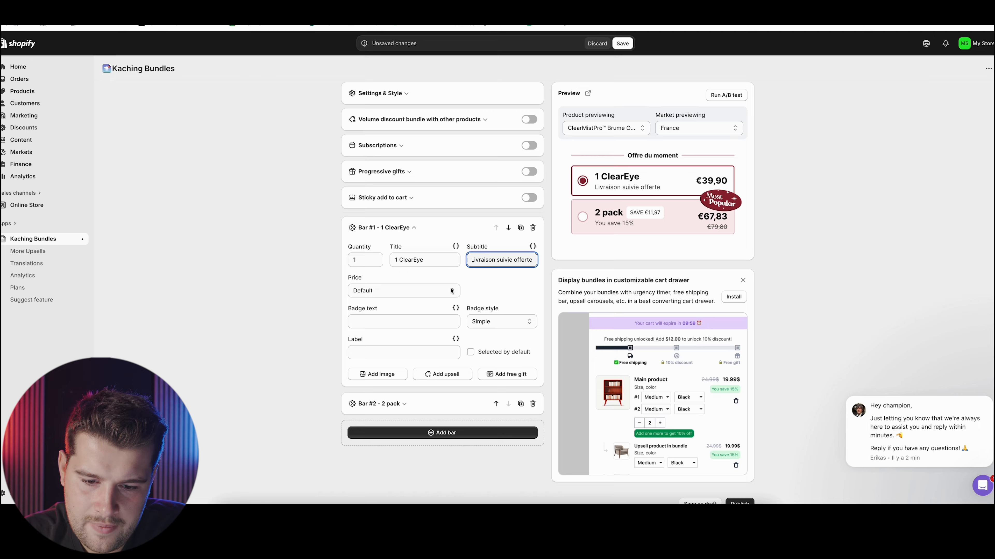
pyautogui.click(386, 334)
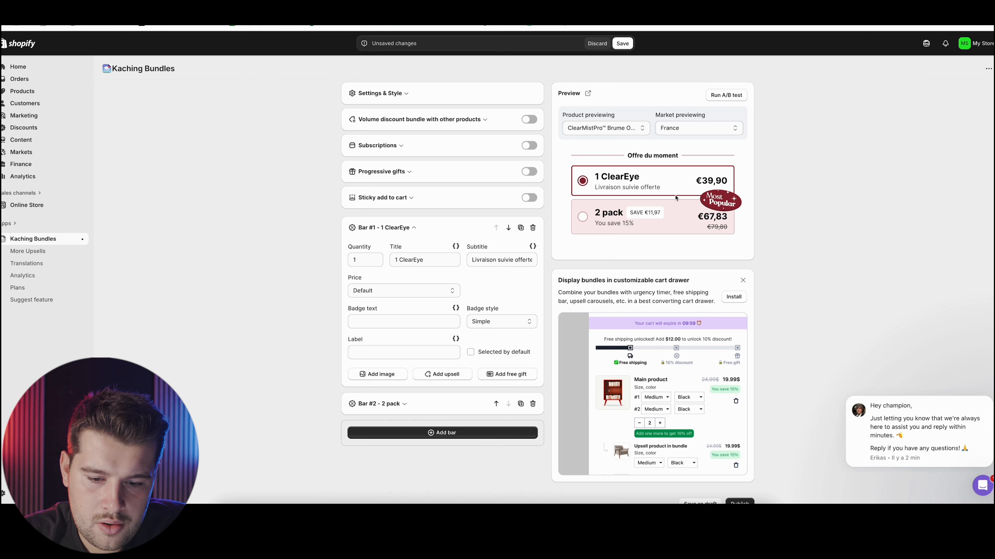
# Switch the first bar's pricing to a specific total price of 29.9 EUR and keep the Simple badge style
pyautogui.click(379, 293)
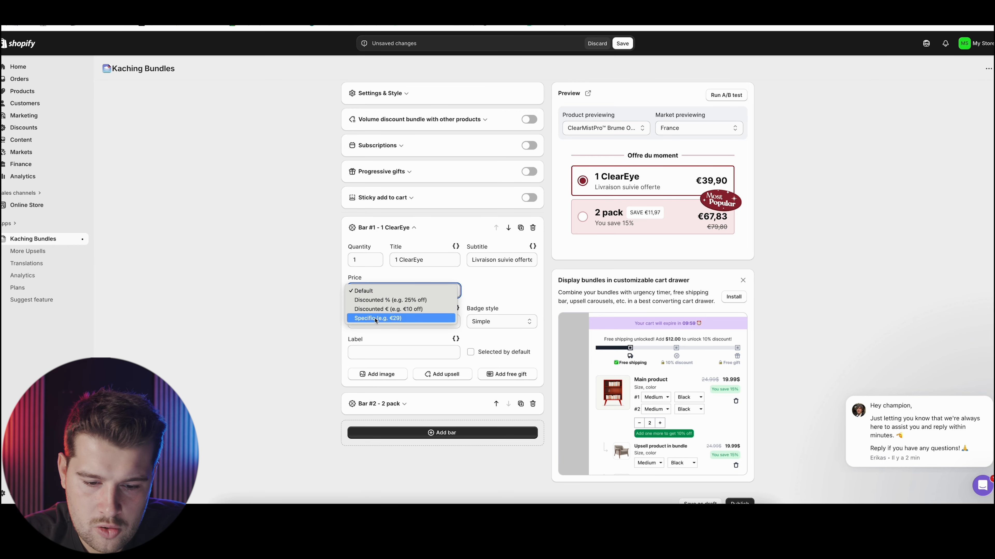
pyautogui.click(385, 318)
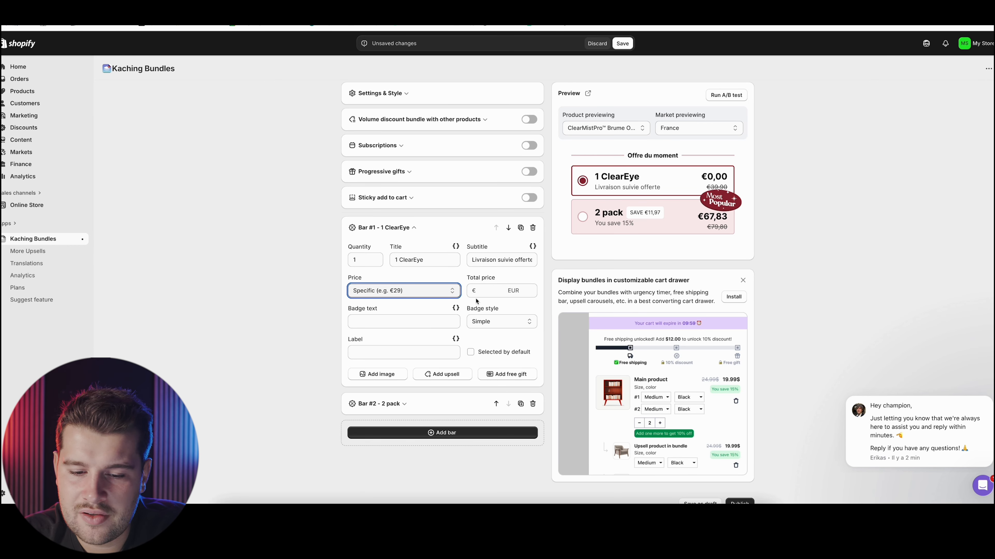
pyautogui.click(482, 293)
pyautogui.write('29.9')
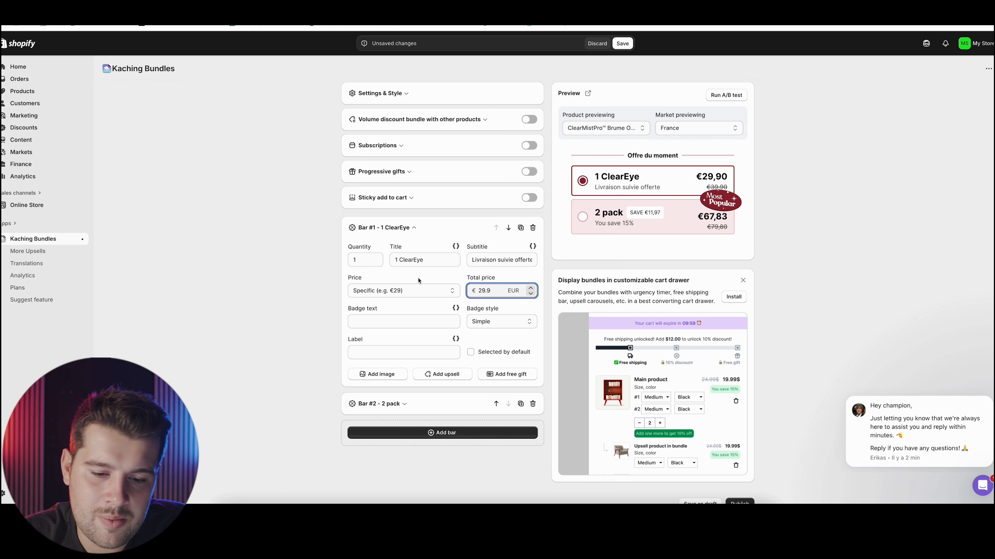
pyautogui.click(326, 290)
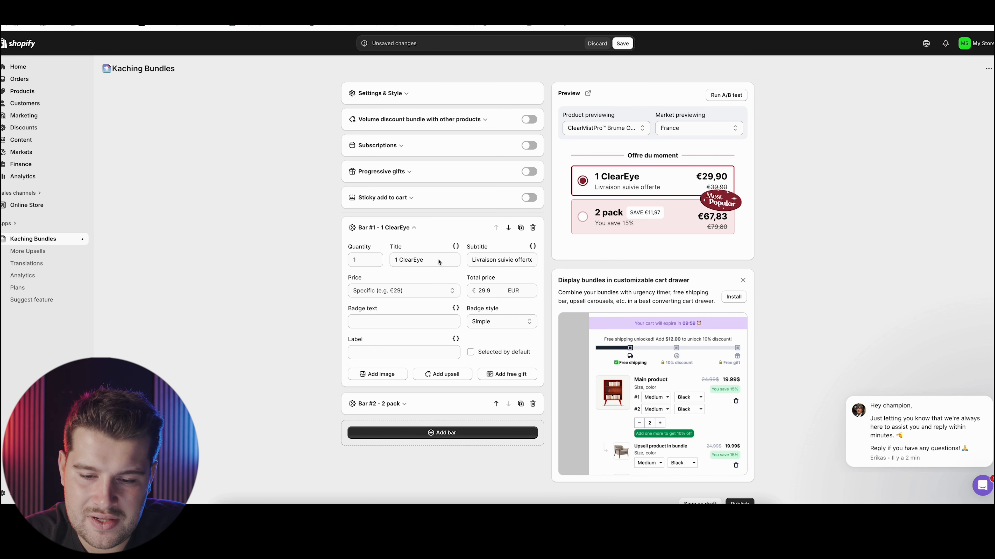
pyautogui.click(488, 322)
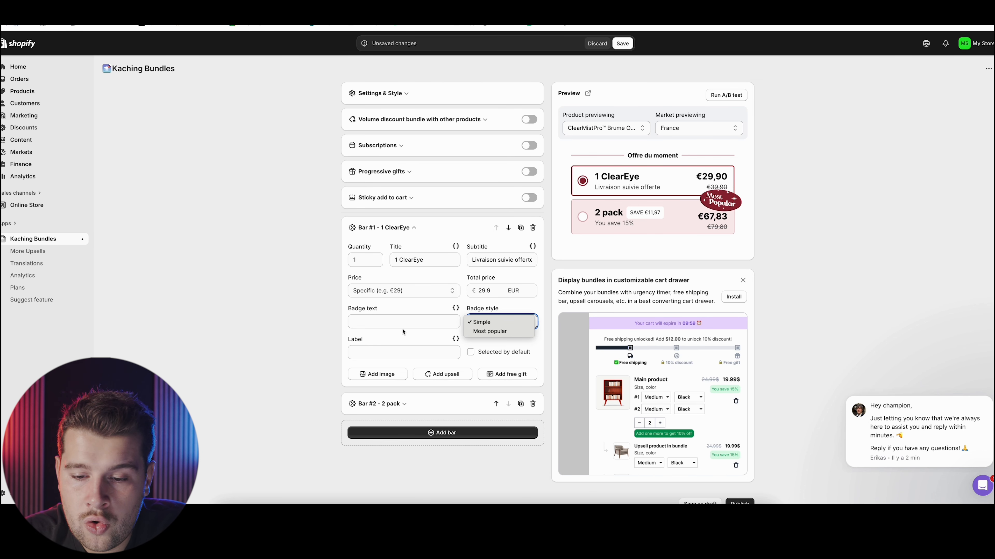
pyautogui.click(337, 328)
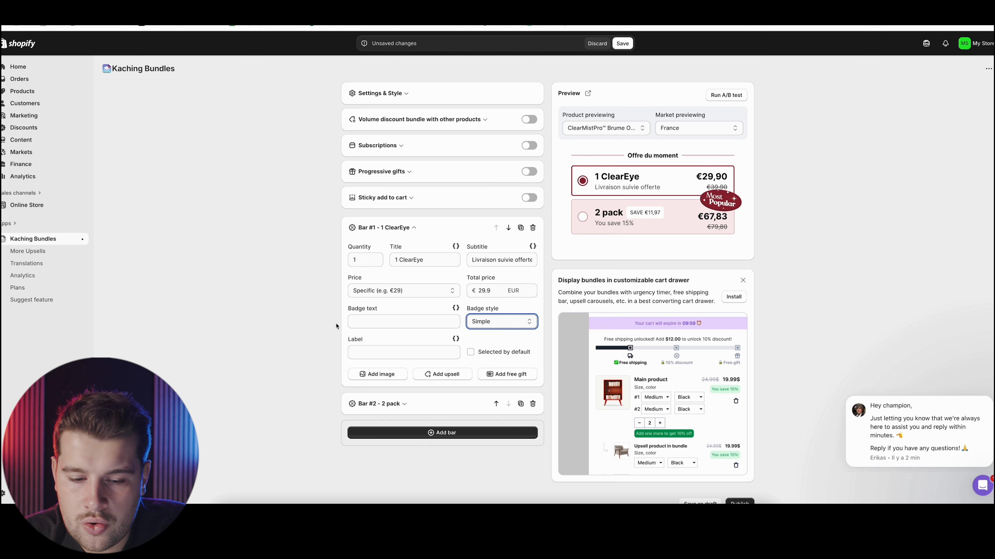
# Open the settings of the second bar and set its title to "2 ClearEye + 1 Offert"
pyautogui.click(403, 404)
pyautogui.doubleClick(430, 290)
pyautogui.write('ClearEye')
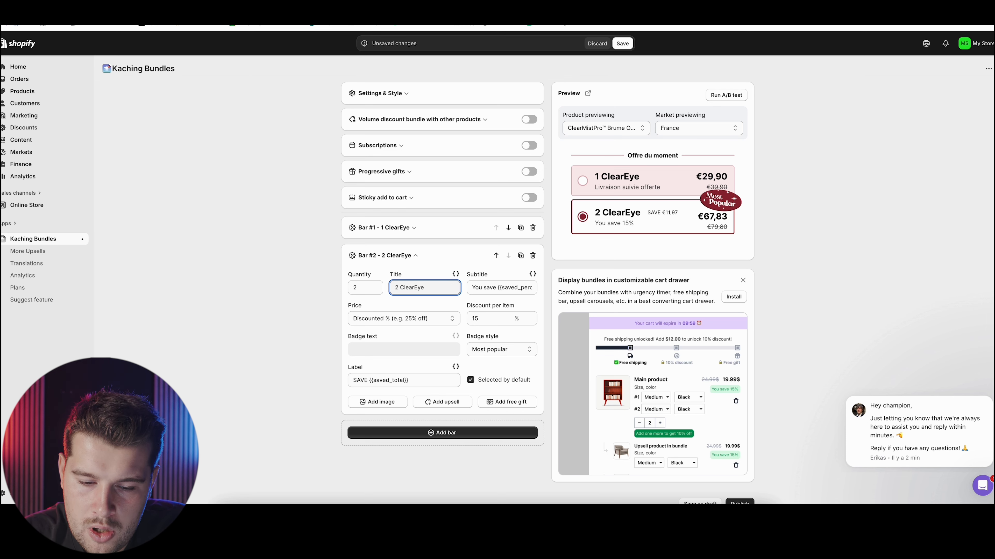
pyautogui.write('+ 1 Offert')
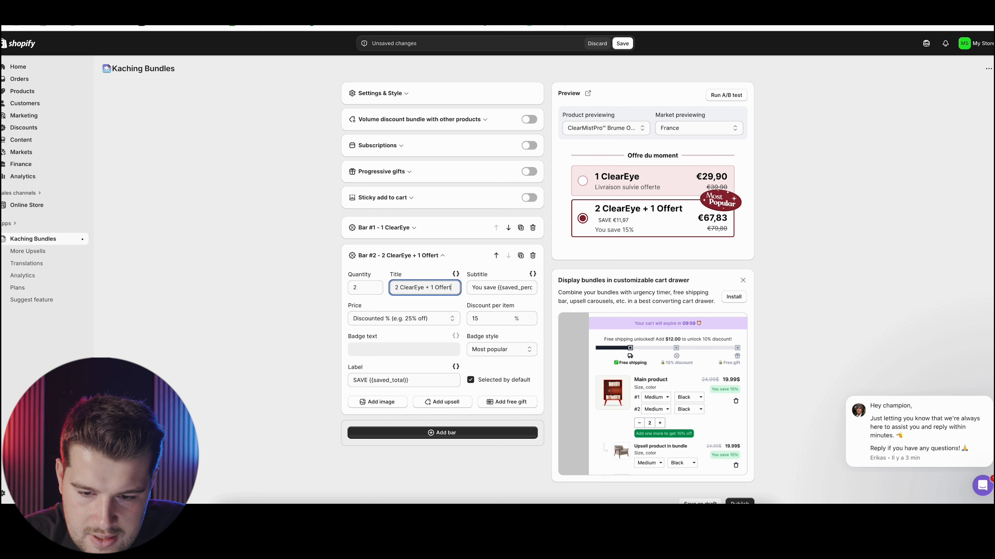
# Give the second bar a specific total price of 59.9 EUR and set its quantity to 3
pyautogui.tripleClick(502, 289)
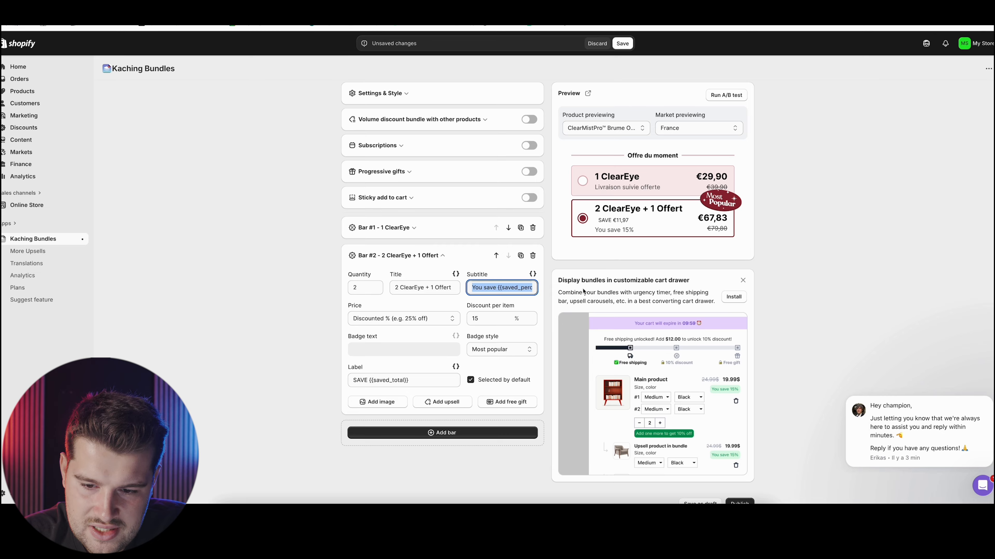
pyautogui.click(447, 320)
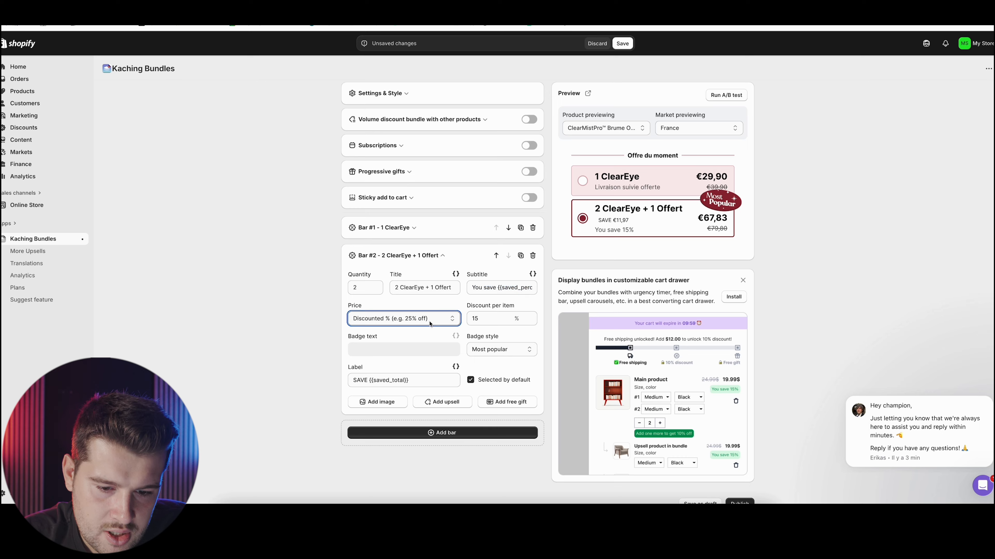
pyautogui.click(430, 338)
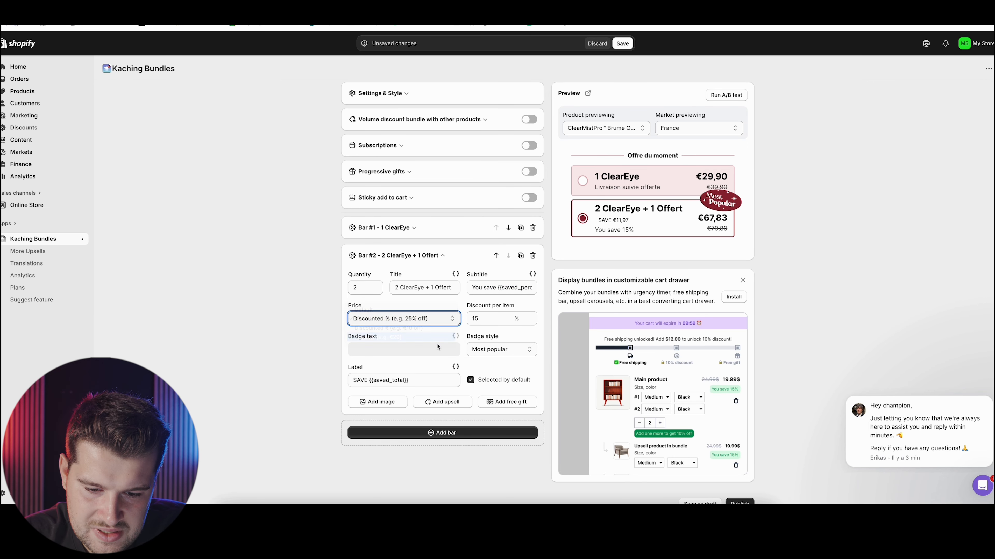
pyautogui.click(494, 318)
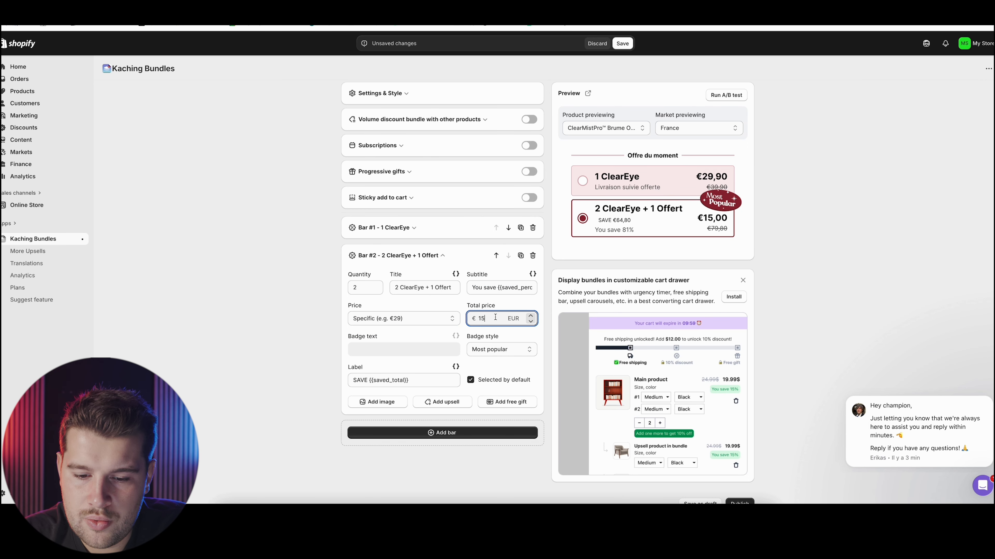
pyautogui.doubleClick(482, 319)
pyautogui.write('59.9')
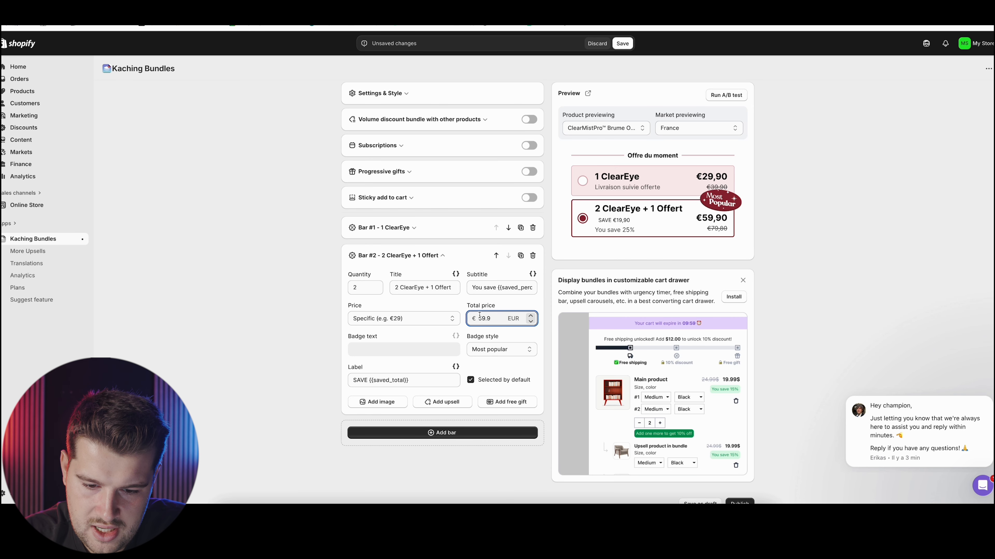
pyautogui.click(376, 284)
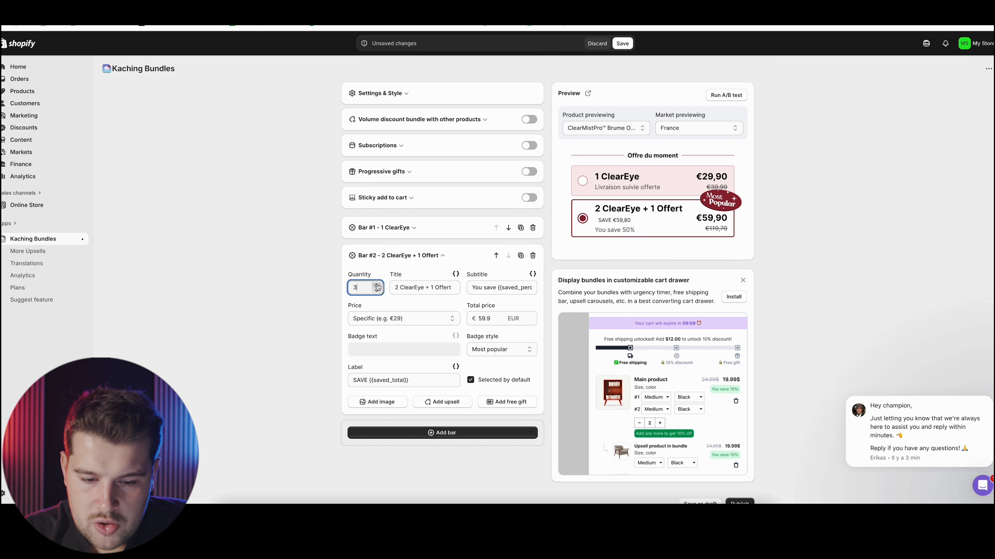
pyautogui.doubleClick(484, 319)
# Set the second bar's subtitle to "Livraison suivie offerte" and clear its savings label
pyautogui.tripleClick(504, 288)
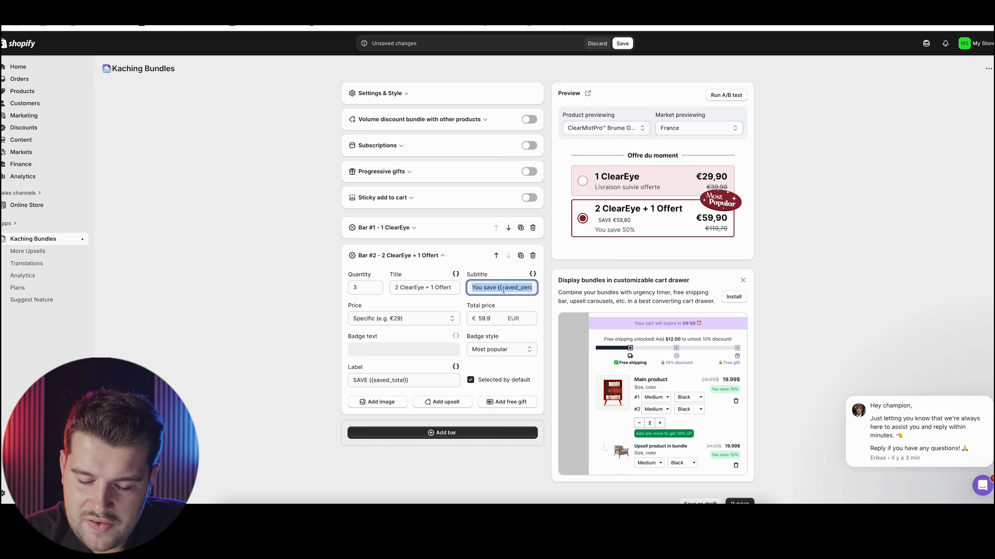
pyautogui.write('Li')
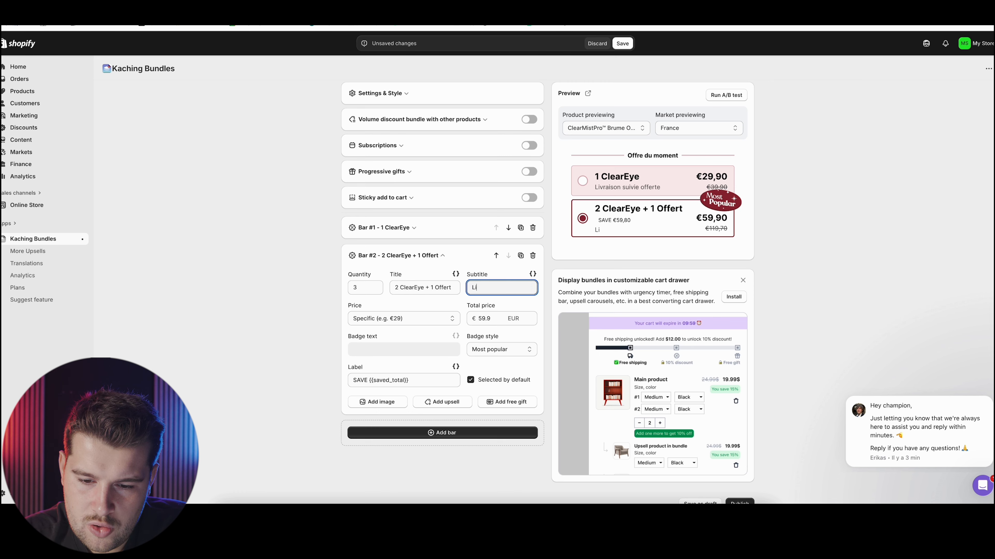
pyautogui.write('vraison suivie offerte')
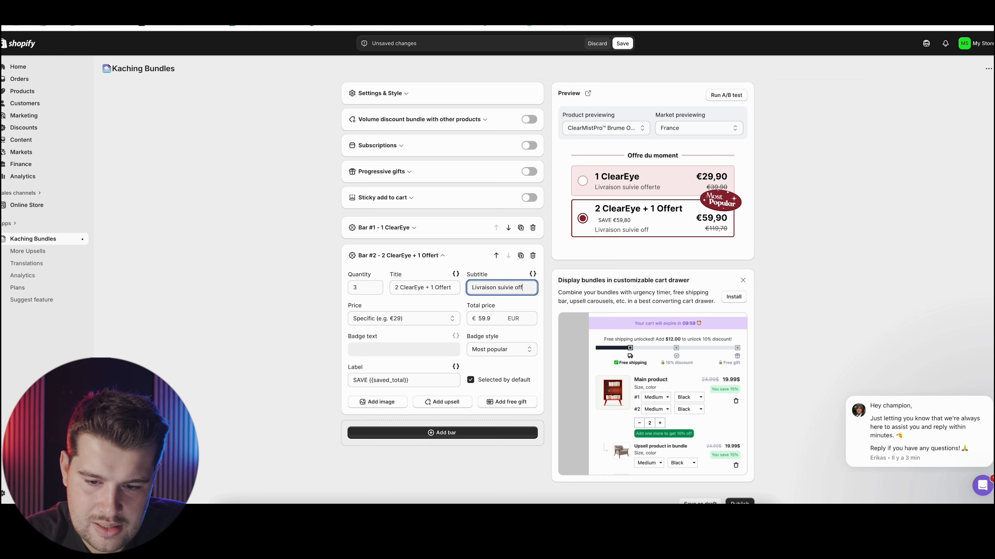
pyautogui.click(428, 379)
pyautogui.hotkey('ctrl', 'a')
pyautogui.press('BackSpace')
pyautogui.click(259, 333)
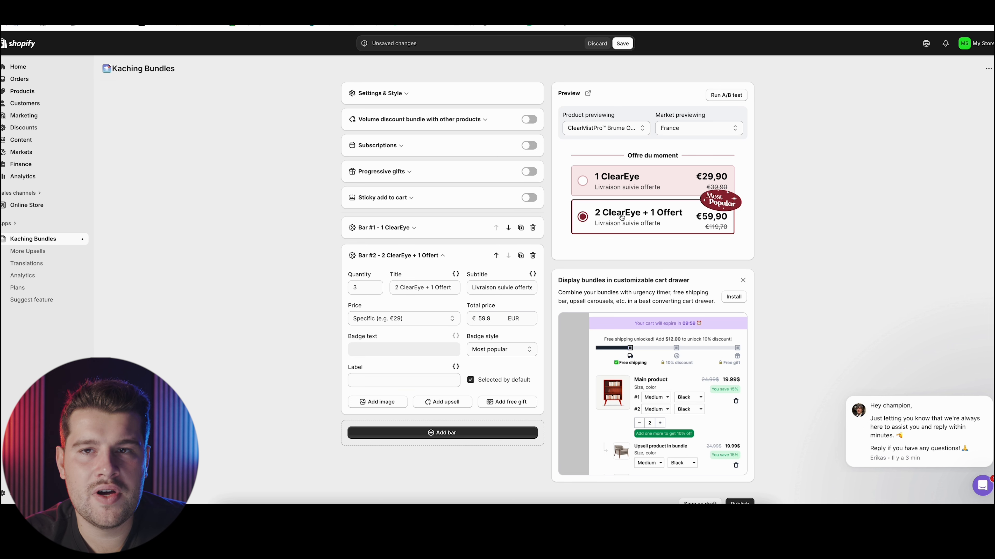
# Publish the bundle deal and preview it on the storefront product page, accepting the cookie consent
pyautogui.click(598, 194)
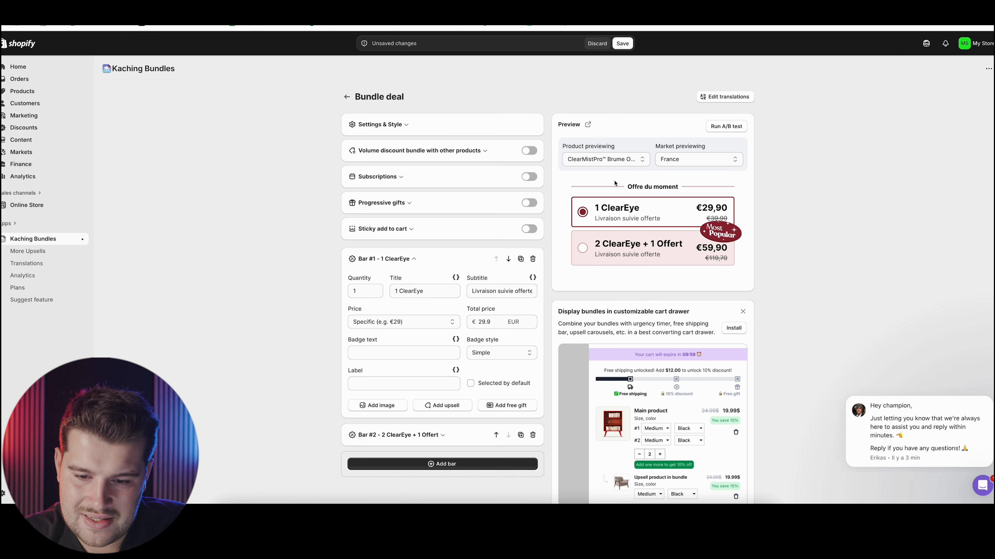
pyautogui.scroll(-2, 598, 269)
pyautogui.scroll(2, 598, 270)
pyautogui.scroll(-2, 598, 269)
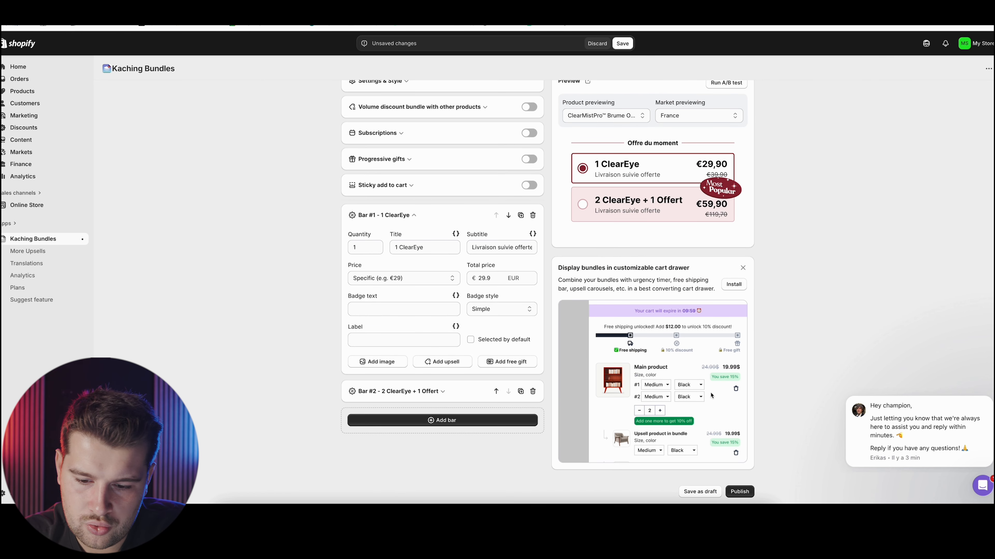
pyautogui.click(738, 496)
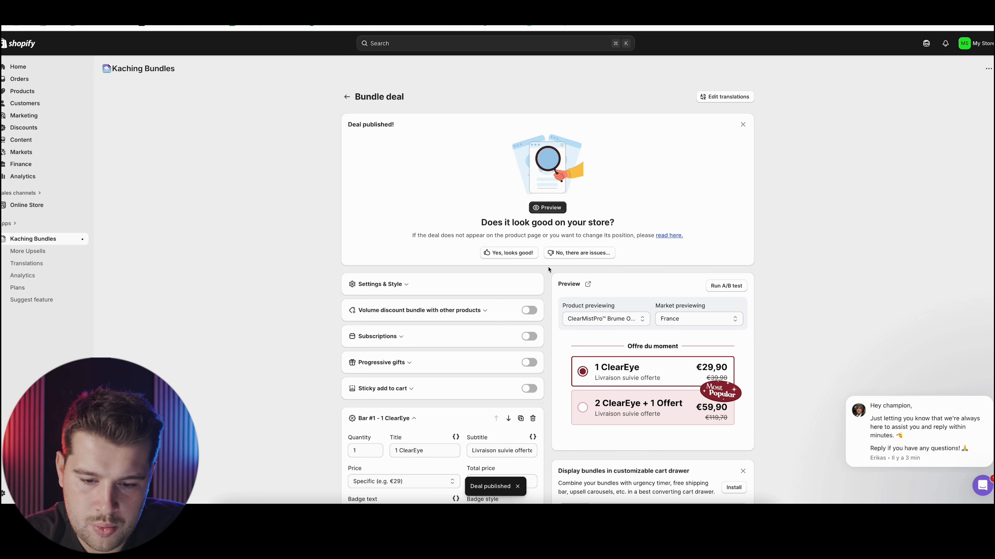
pyautogui.click(551, 208)
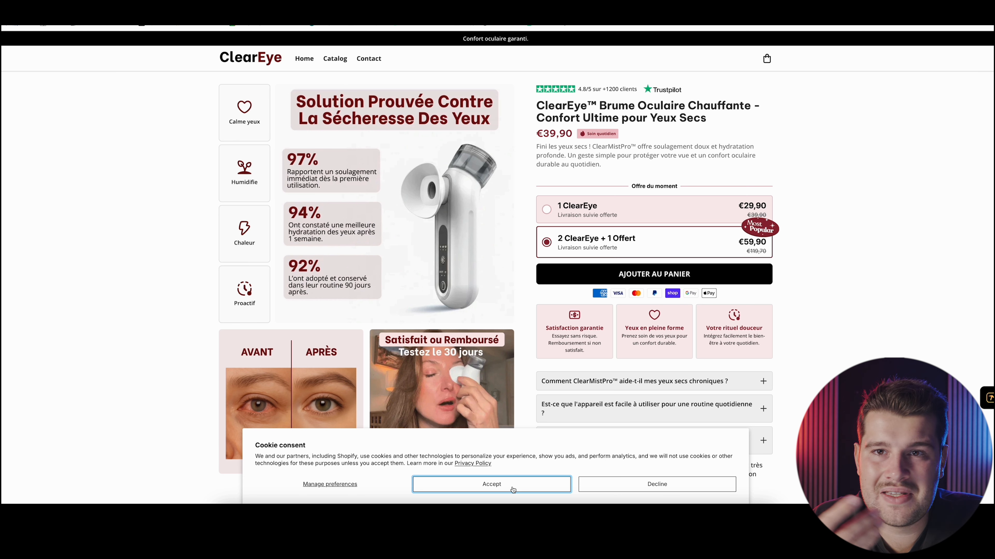
pyautogui.click(512, 489)
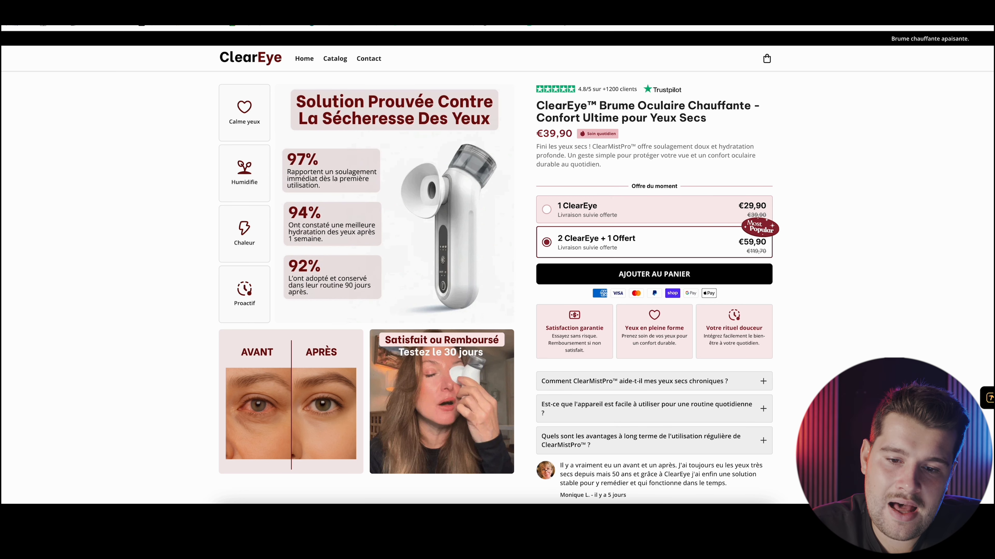
# Return to the Shopify admin and open the Horizon theme's magic-product template in the theme editor
pyautogui.click(587, 8)
pyautogui.click(26, 205)
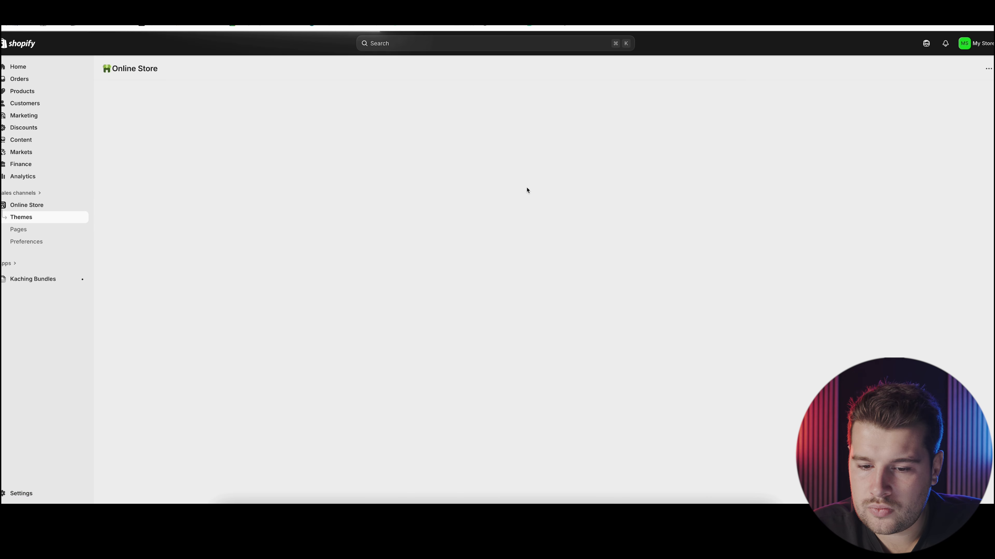
pyautogui.click(721, 280)
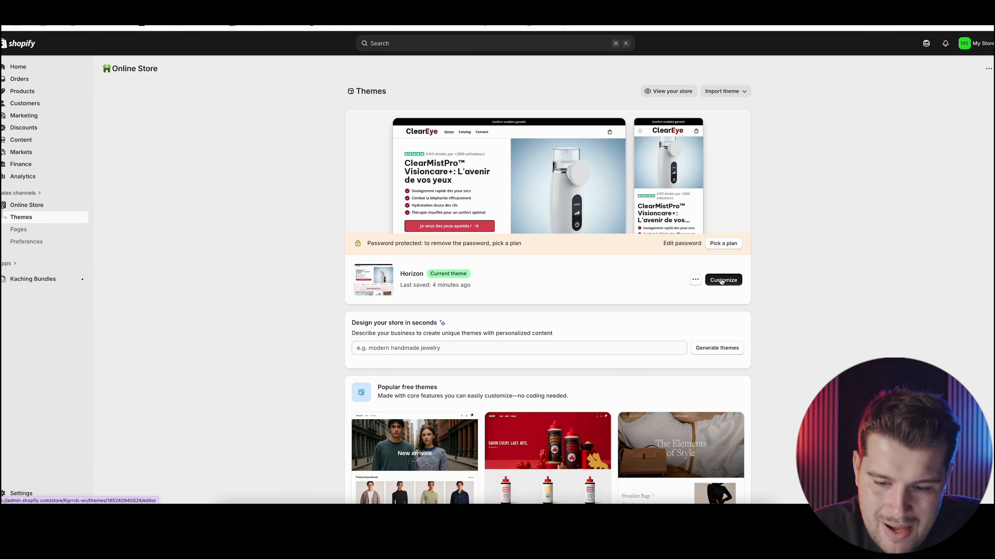
pyautogui.click(503, 45)
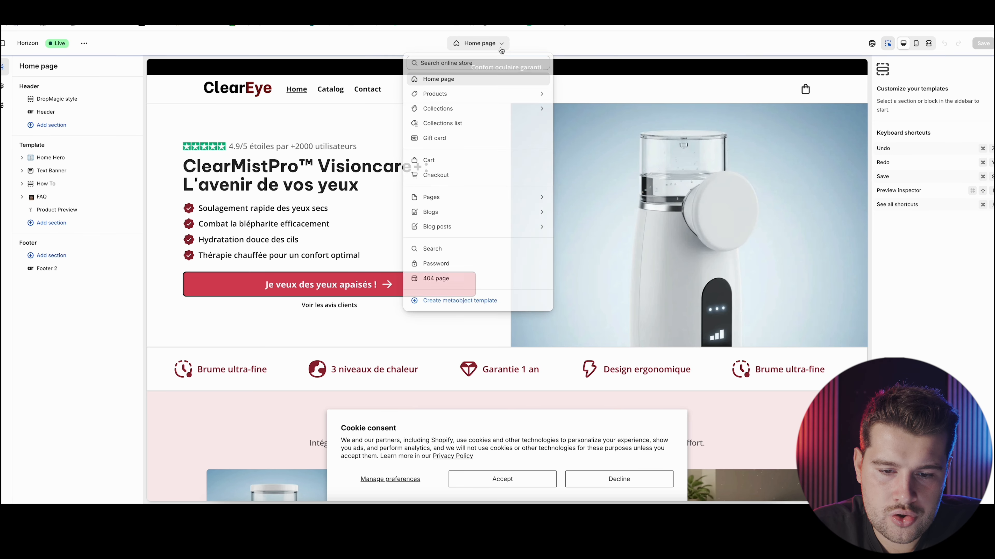
pyautogui.click(439, 79)
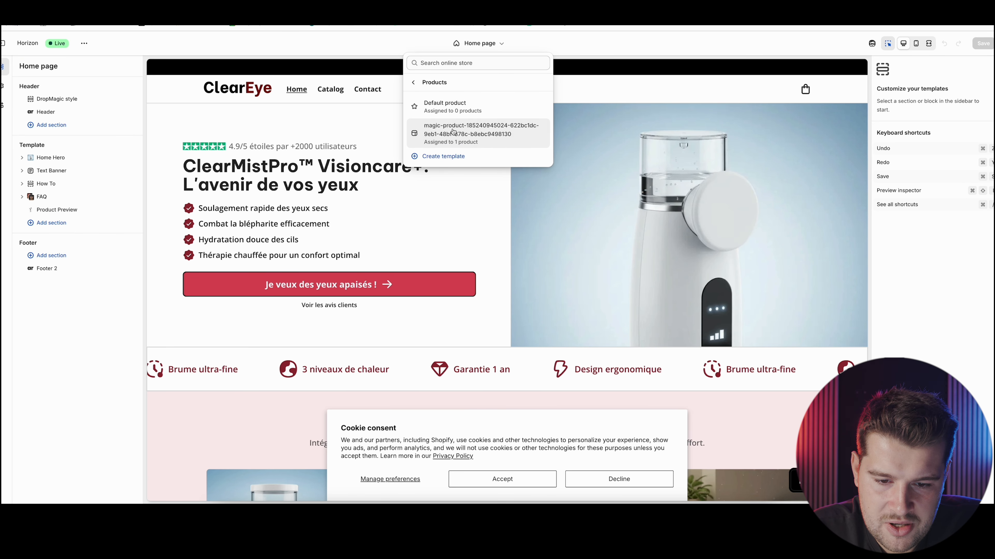
pyautogui.click(470, 132)
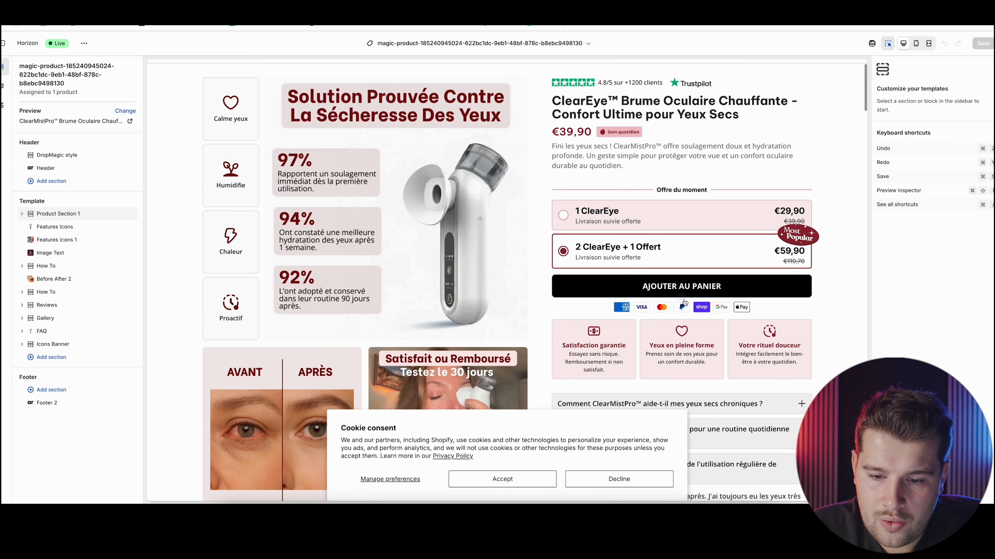
# Bring up the app blocks that can be inserted above the Review block in Product Section 1
pyautogui.click(55, 214)
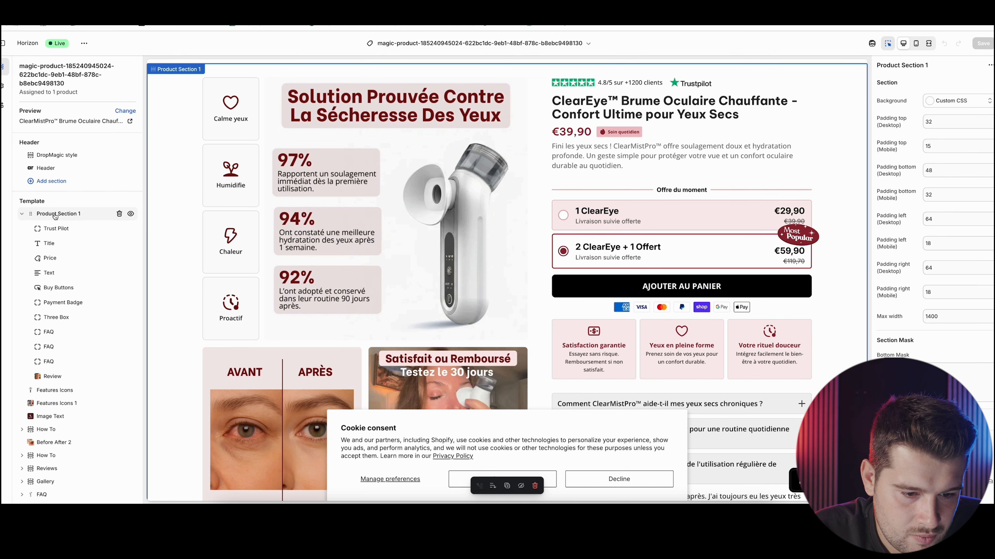
pyautogui.click(83, 369)
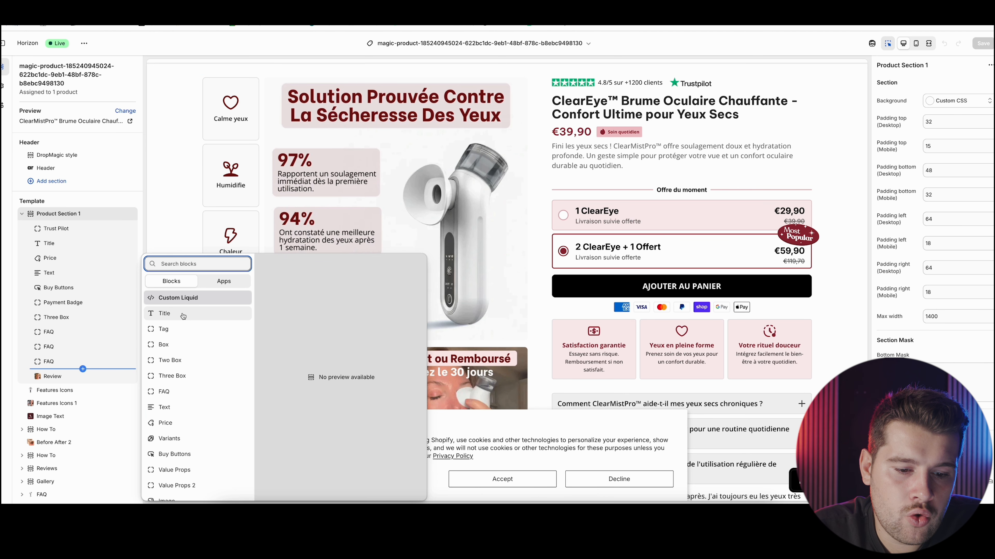
pyautogui.click(223, 281)
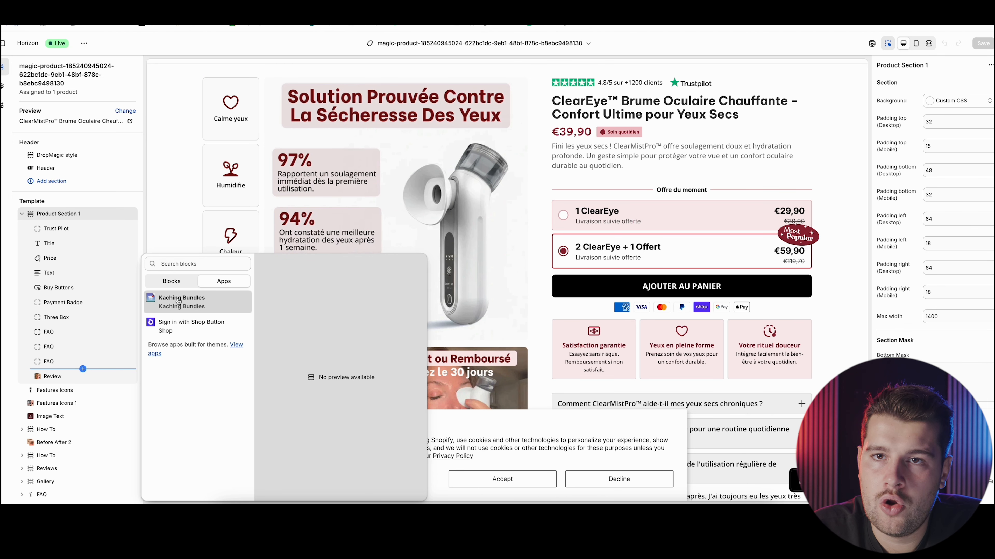